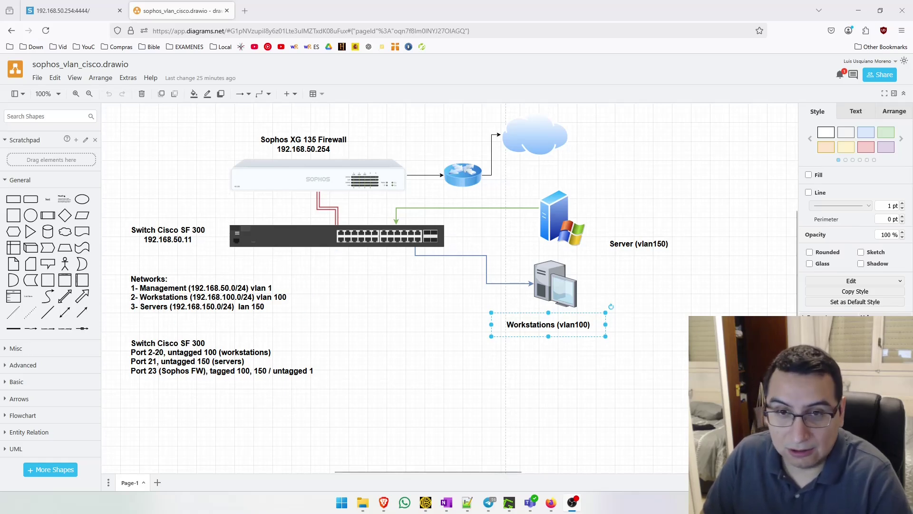
Step: Review the diagram's switch port notes (ports 2-20, 21, 23), then go to the Sophos console
{"action": "key", "text": "Escape"}
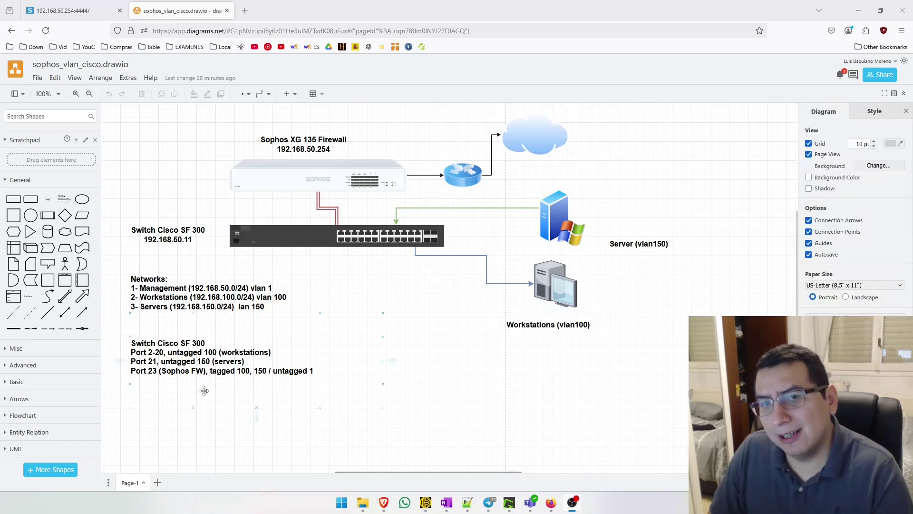
{"action": "left_click", "coordinate": [240, 403]}
{"action": "left_click", "coordinate": [517, 383]}
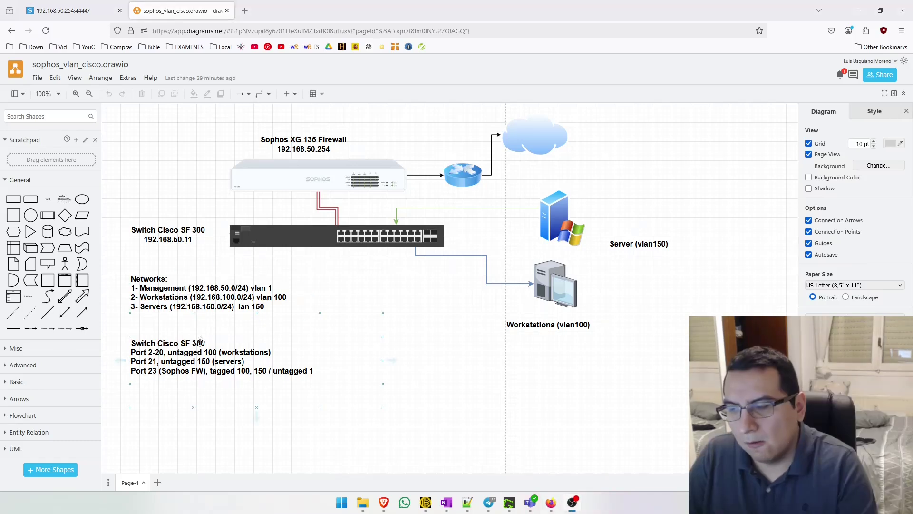
{"action": "left_click", "coordinate": [362, 327]}
{"action": "left_click", "coordinate": [439, 412]}
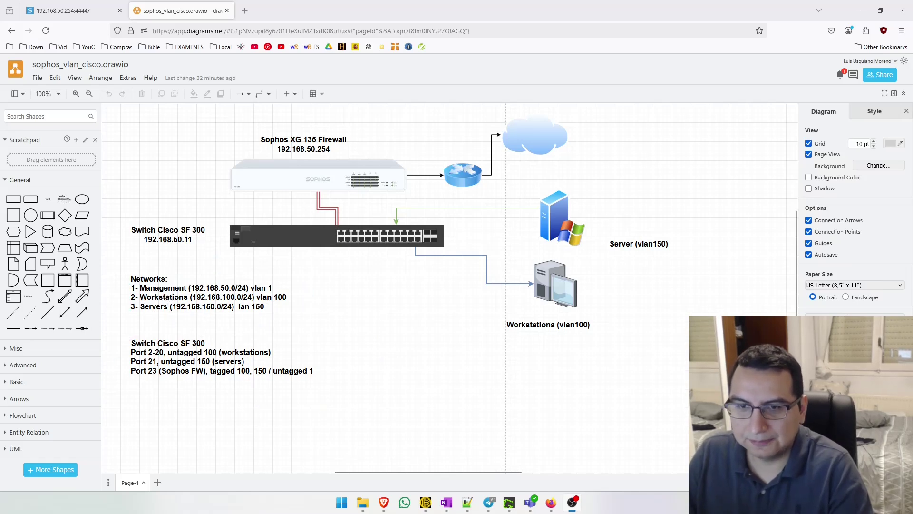
{"action": "left_click", "coordinate": [337, 397]}
{"action": "left_click", "coordinate": [456, 417]}
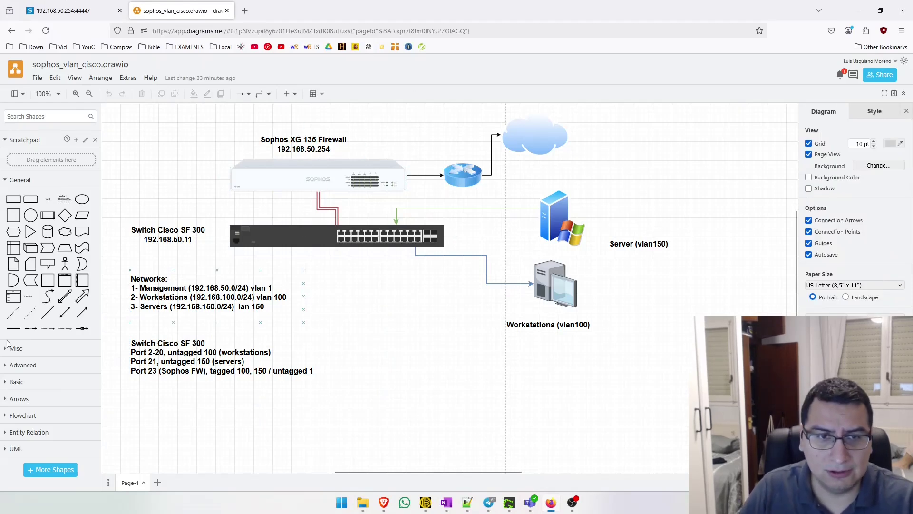
{"action": "left_click", "coordinate": [373, 338]}
{"action": "left_click", "coordinate": [445, 339]}
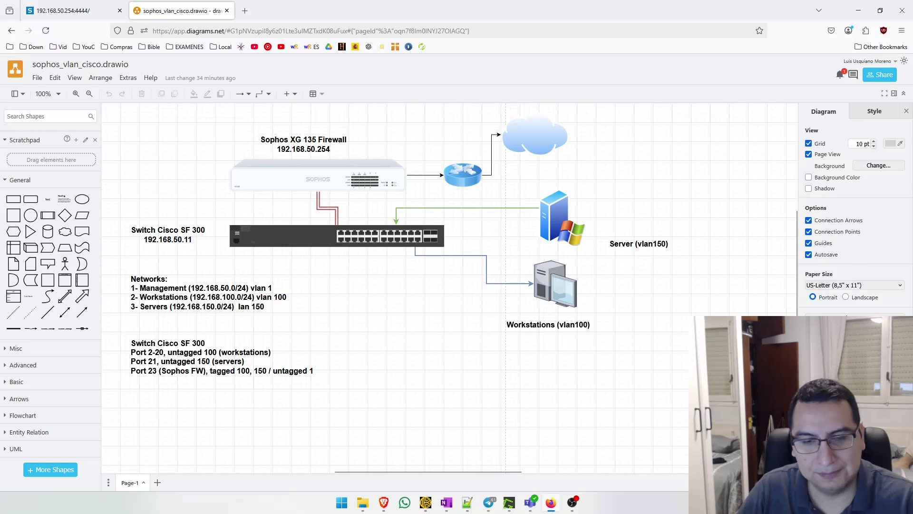
{"action": "left_click", "coordinate": [224, 357]}
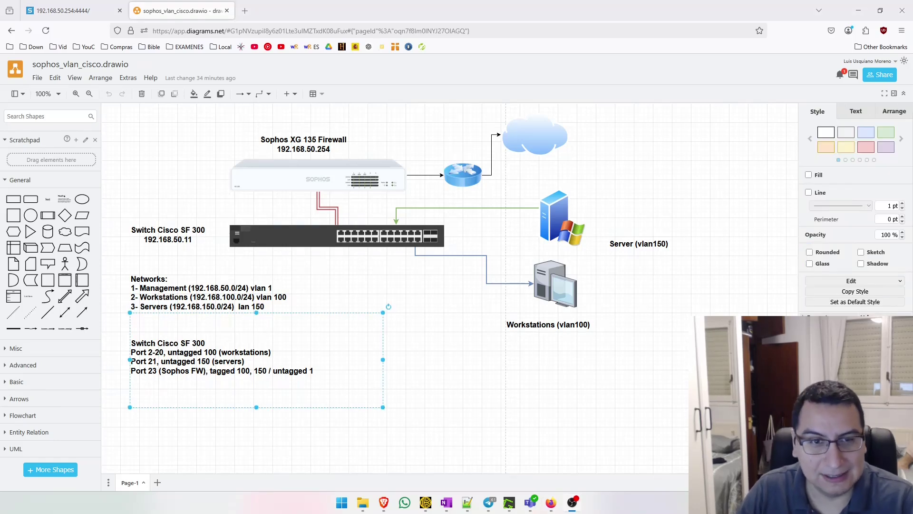
{"action": "key", "text": "ctrl+Tab"}
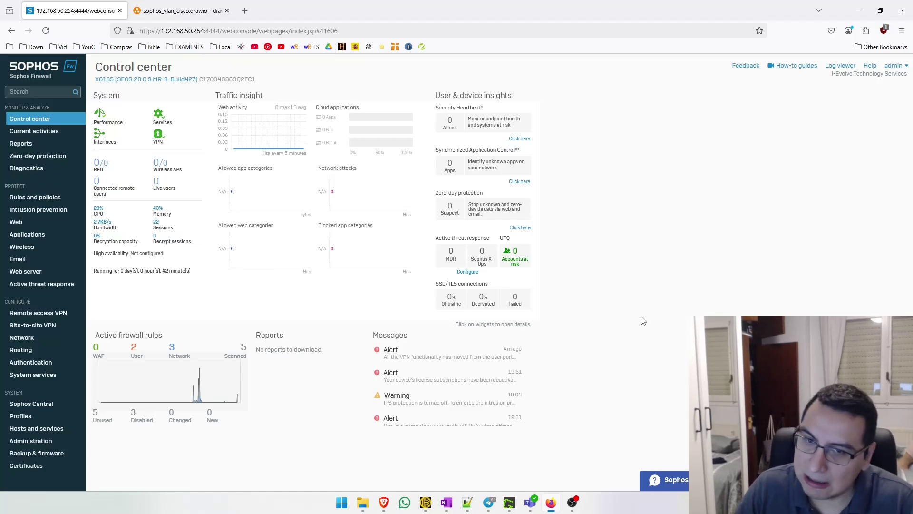
Step: From the Network interfaces list, start a new VLAN via Add interface > Add VLAN
{"action": "left_click", "coordinate": [30, 338]}
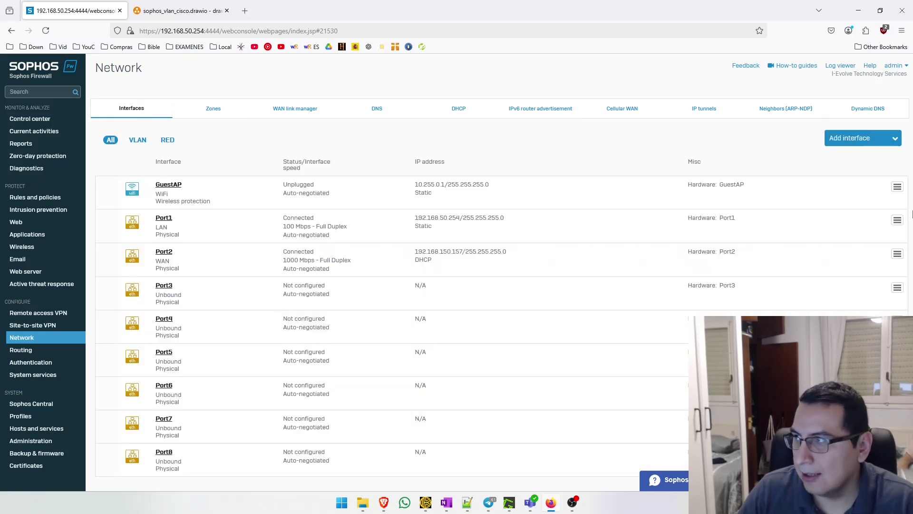
{"action": "left_click", "coordinate": [862, 138]}
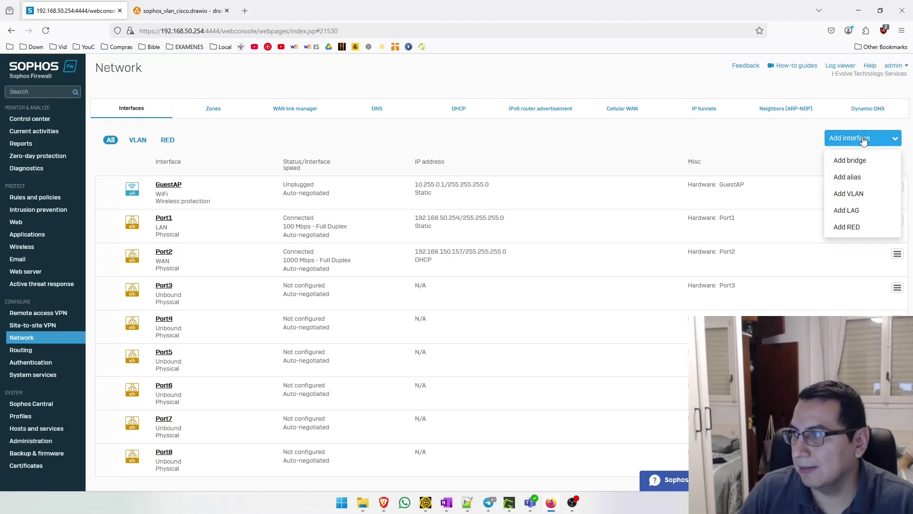
{"action": "left_click", "coordinate": [857, 200]}
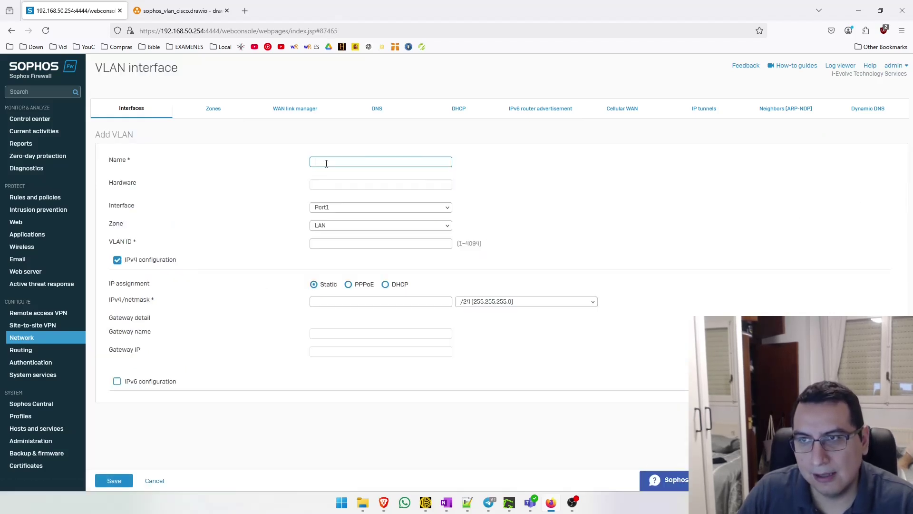
Step: Name the VLAN interface workstations in the LAN zone and check the diagram's VLAN plan
{"action": "left_click", "coordinate": [343, 166]}
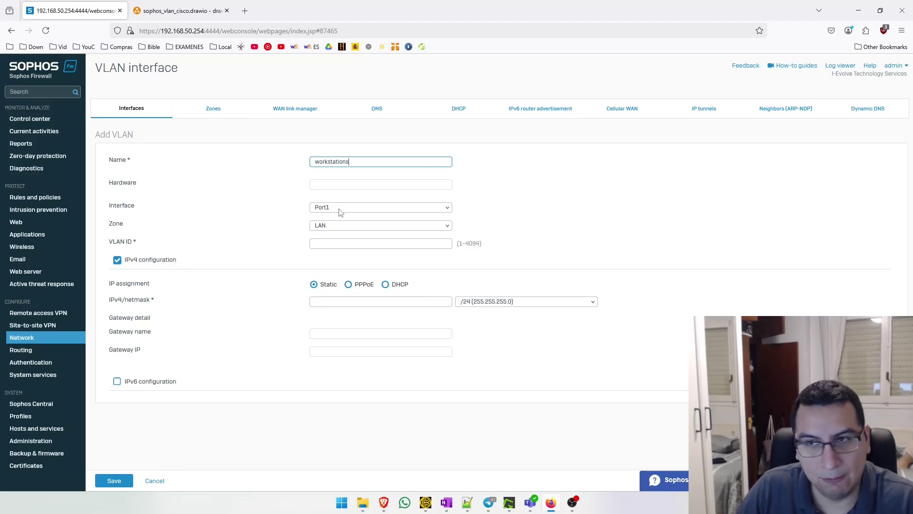
{"action": "double_click", "coordinate": [116, 230]}
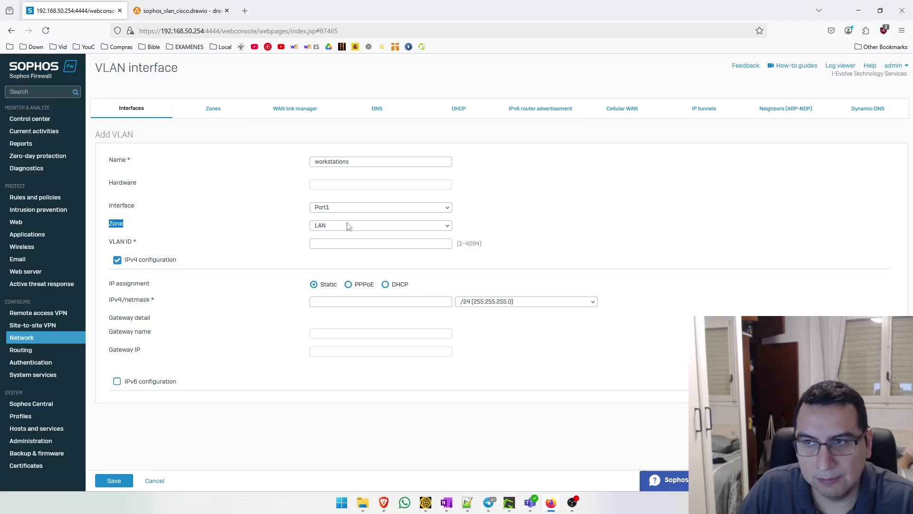
{"action": "left_click", "coordinate": [218, 232]}
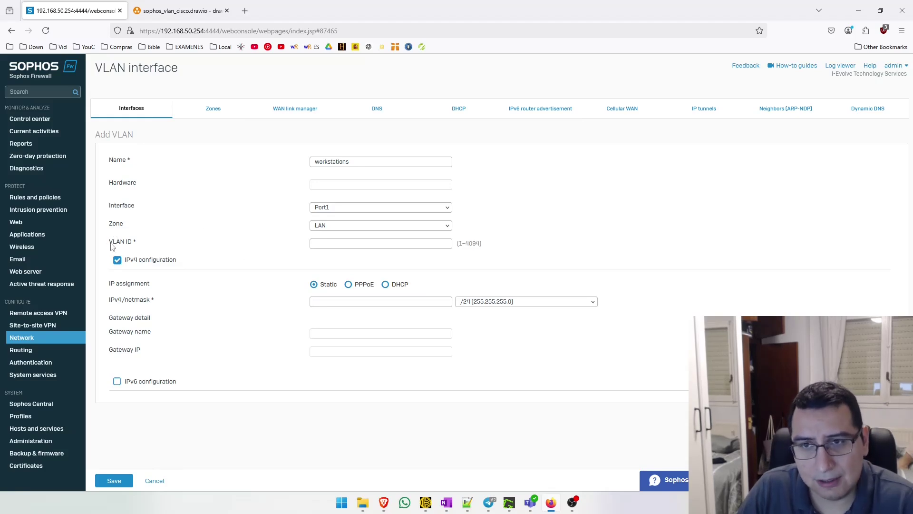
{"action": "key", "text": "ctrl+Tab"}
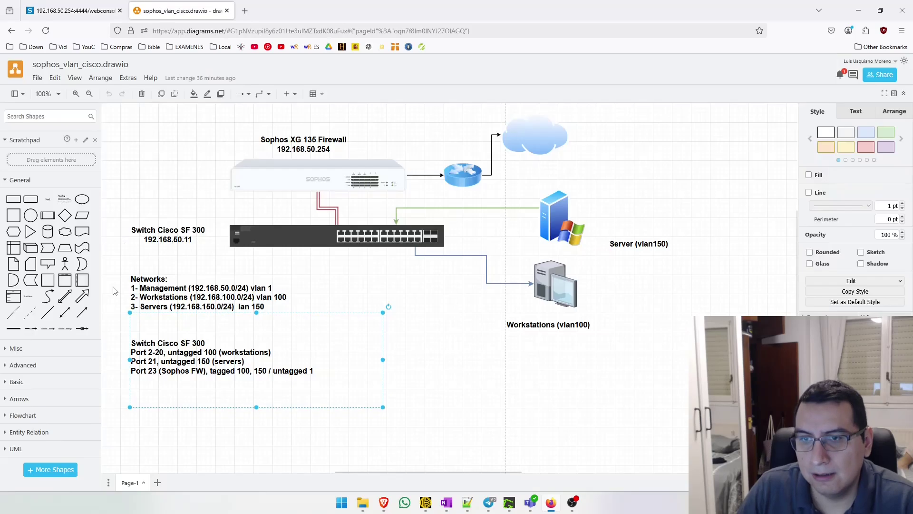
{"action": "left_click", "coordinate": [452, 385]}
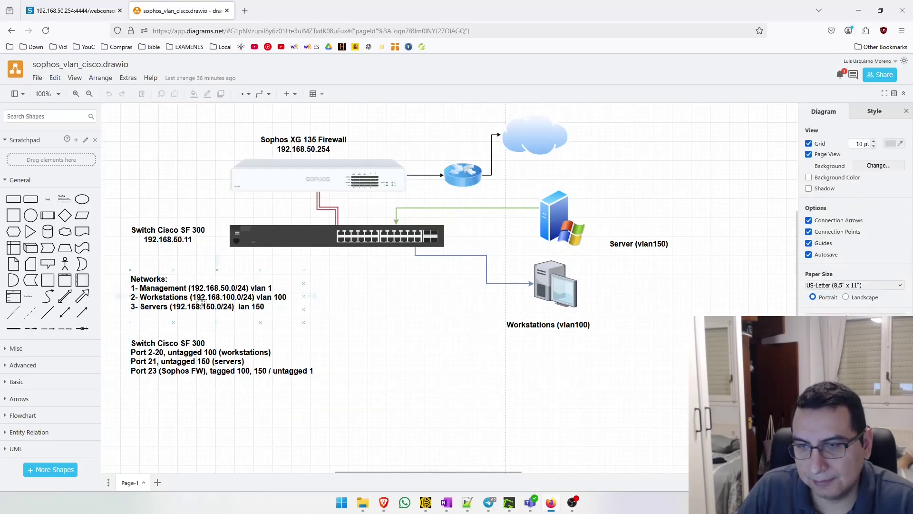
{"action": "key", "text": "ctrl+Tab"}
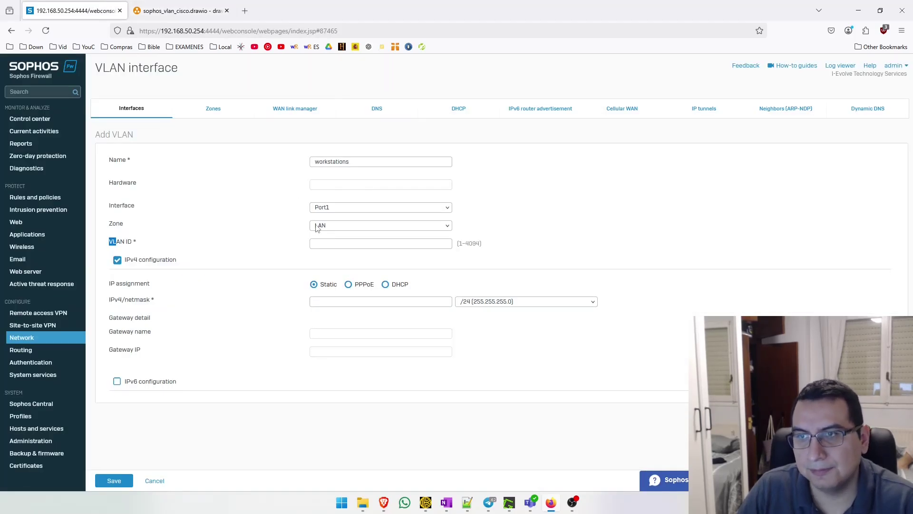
Step: Give it VLAN ID 100 and address 192.168.100.254/24 on Port1, and save
{"action": "left_click", "coordinate": [377, 243]}
{"action": "type", "text": "100"}
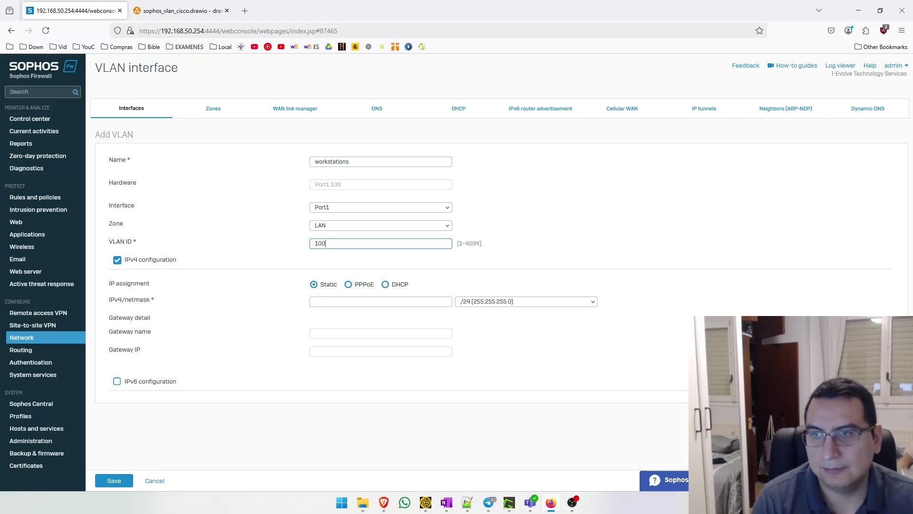
{"action": "key", "text": "Tab"}
{"action": "key", "text": "Tab"}
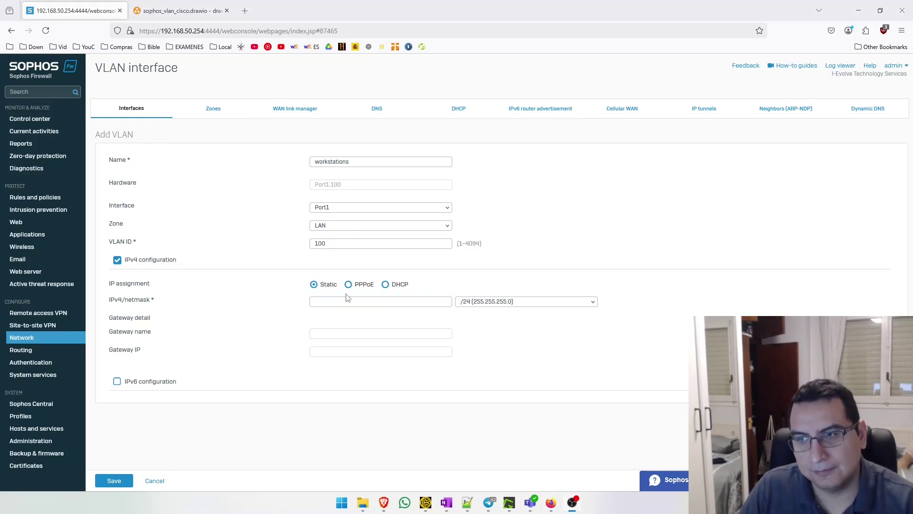
{"action": "type", "text": "192.168.100.254"}
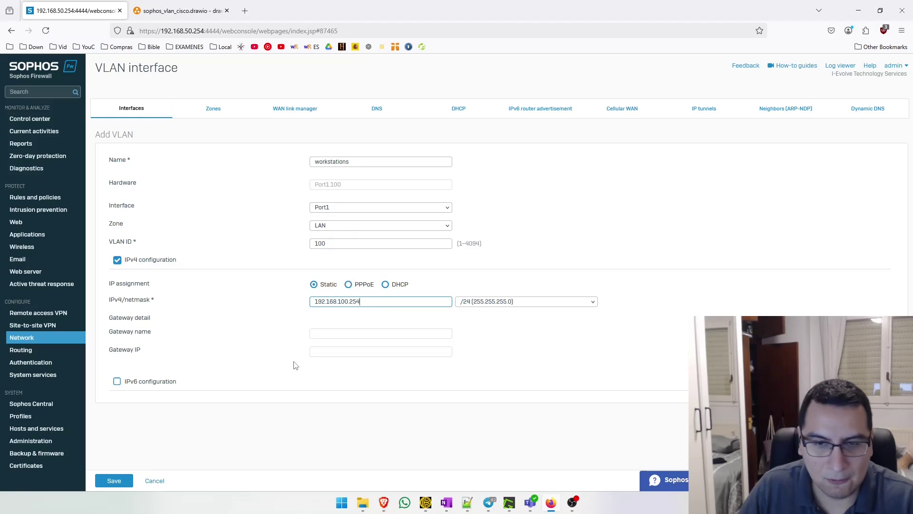
{"action": "left_click", "coordinate": [111, 481]}
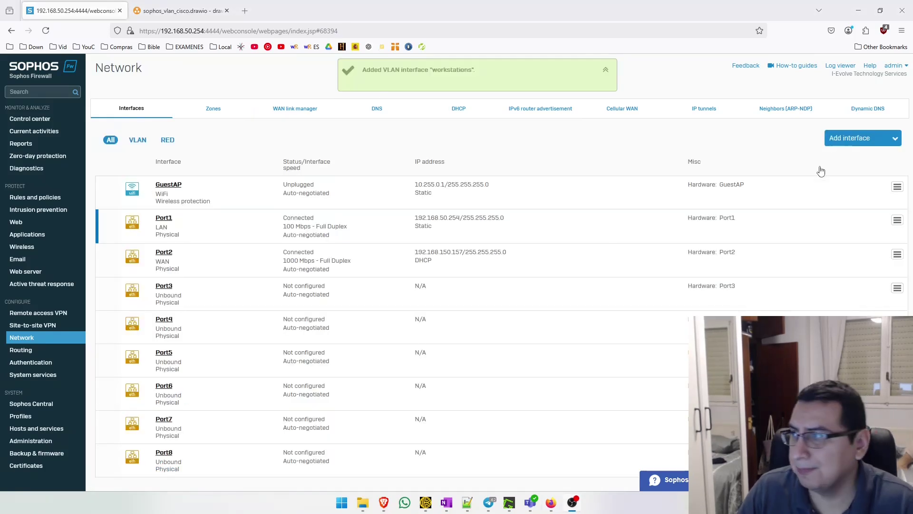
{"action": "left_click", "coordinate": [852, 138]}
Step: Add VLAN interface servers on Port1, ID 150, LAN zone, 192.168.150.254/24, and save it
{"action": "left_click", "coordinate": [858, 196]}
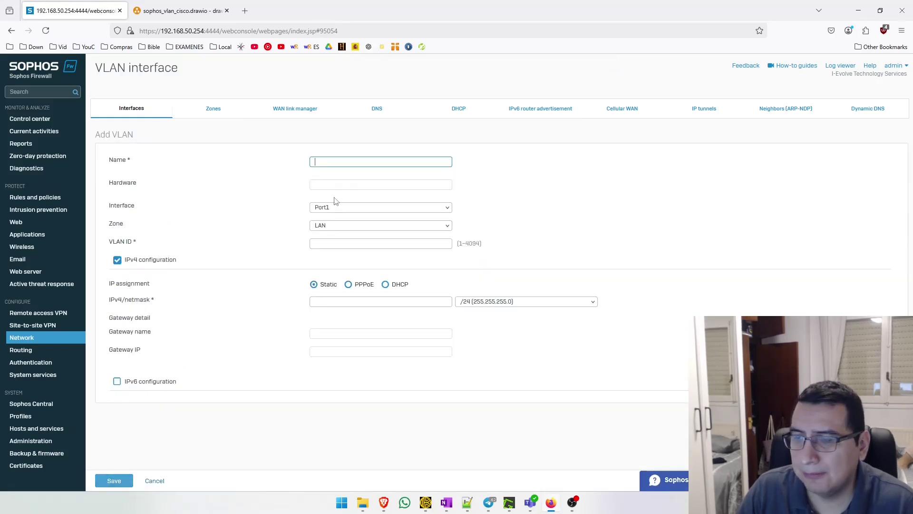
{"action": "type", "text": "ser"}
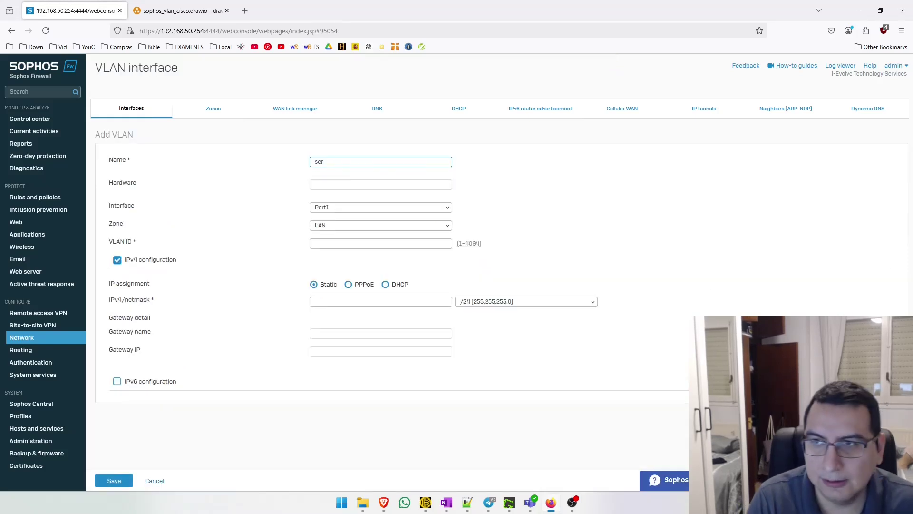
{"action": "type", "text": "vers"}
{"action": "key", "text": "Tab"}
{"action": "key", "text": "Tab"}
{"action": "key", "text": "Tab"}
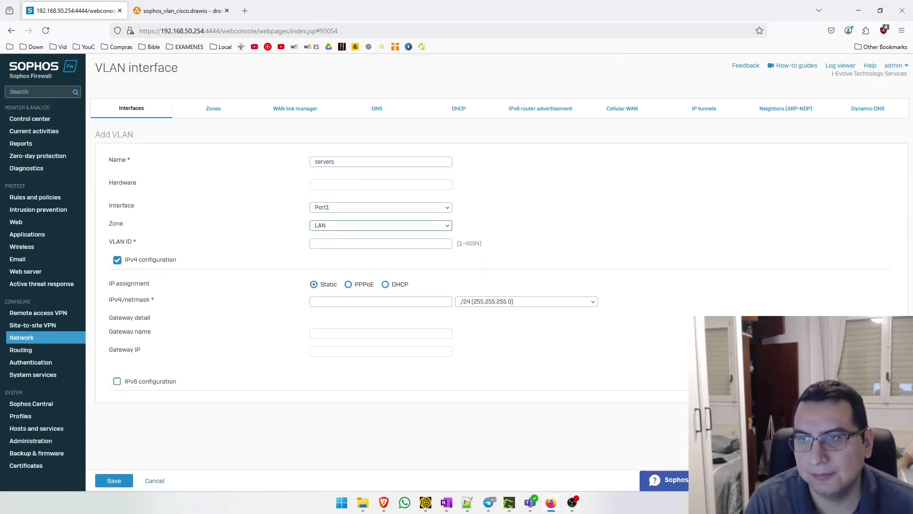
{"action": "key", "text": "Tab"}
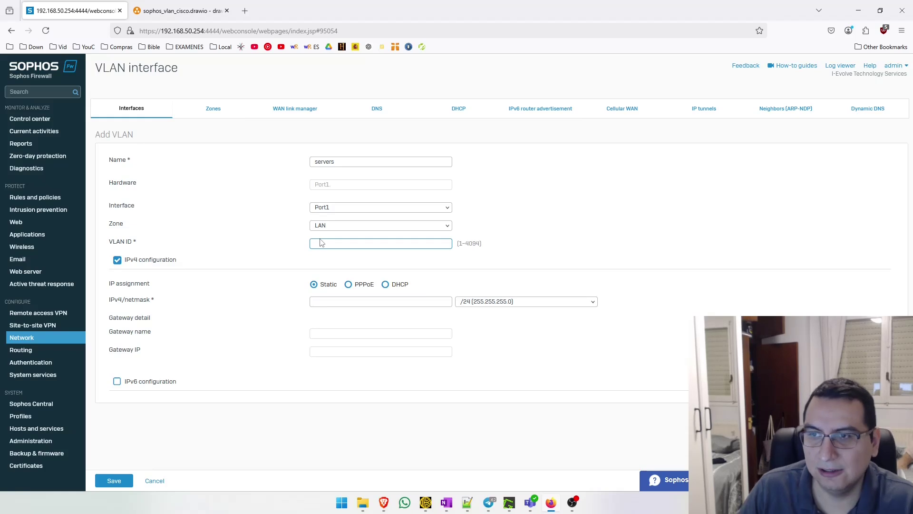
{"action": "key", "text": "ctrl+Tab"}
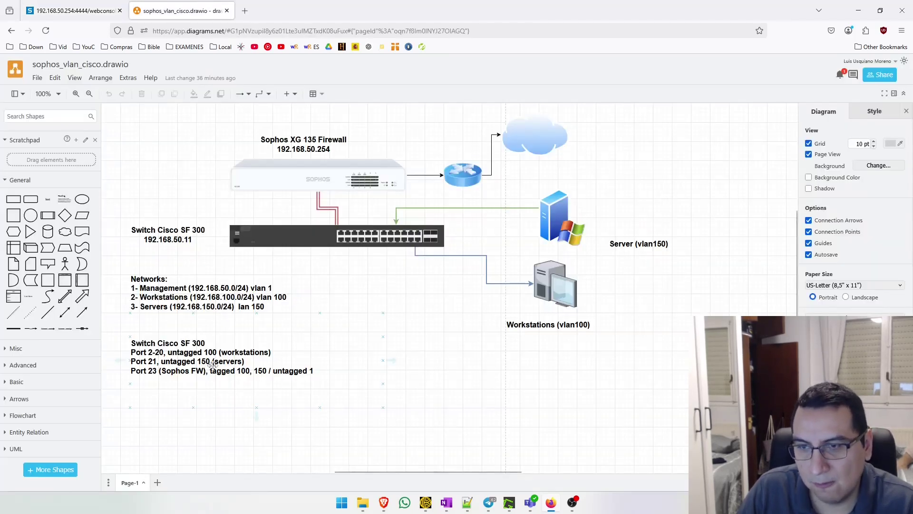
{"action": "key", "text": "ctrl+Tab"}
{"action": "type", "text": "150"}
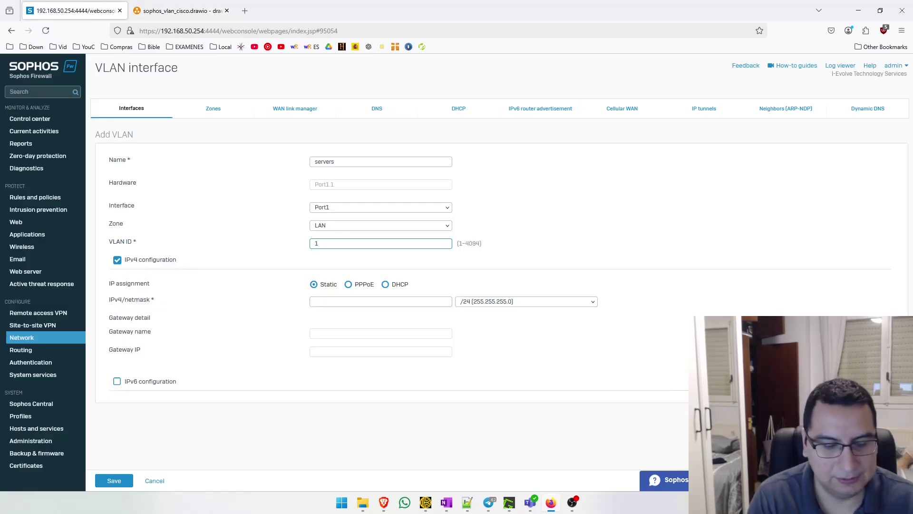
{"action": "key", "text": "Tab"}
{"action": "key", "text": "Tab"}
{"action": "key", "text": "Tab"}
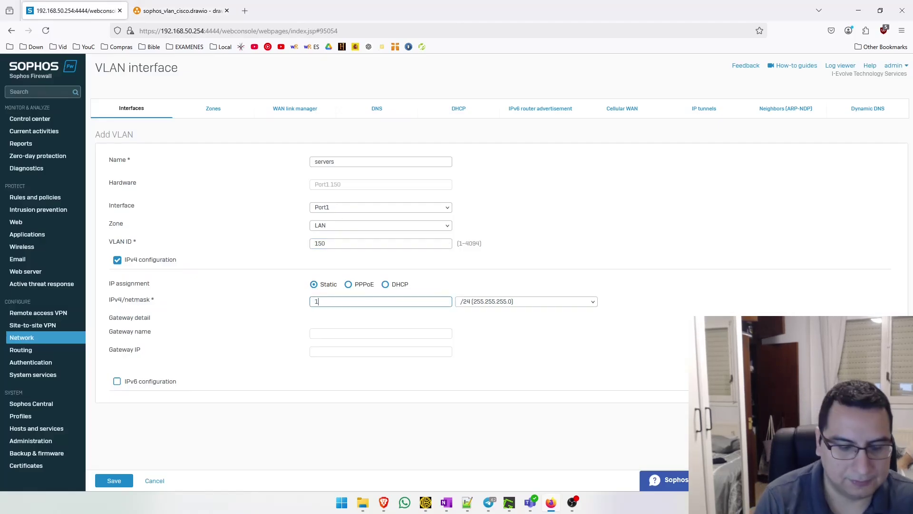
{"action": "type", "text": "192.168."}
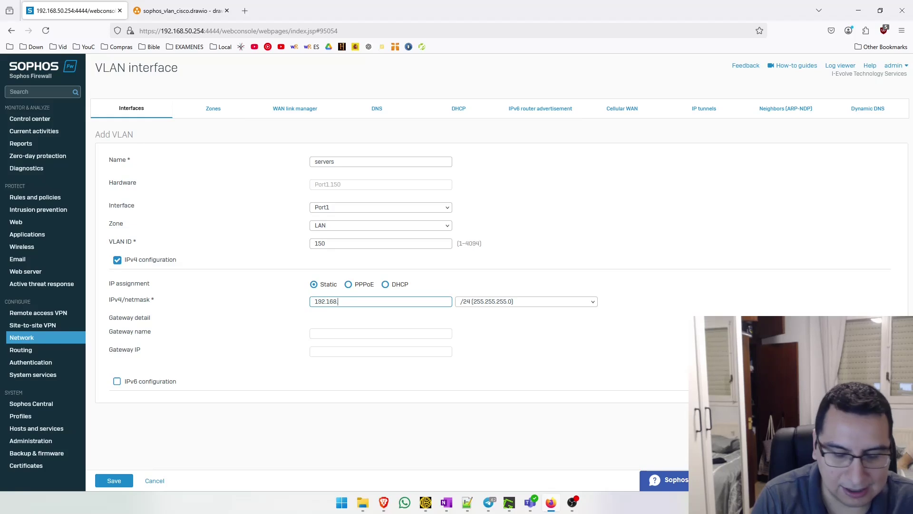
{"action": "type", "text": "15"}
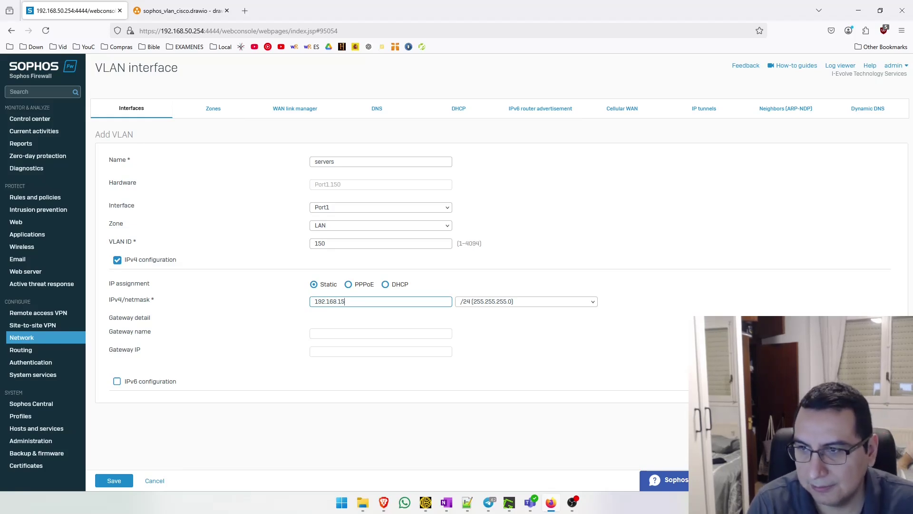
{"action": "type", "text": "0.254"}
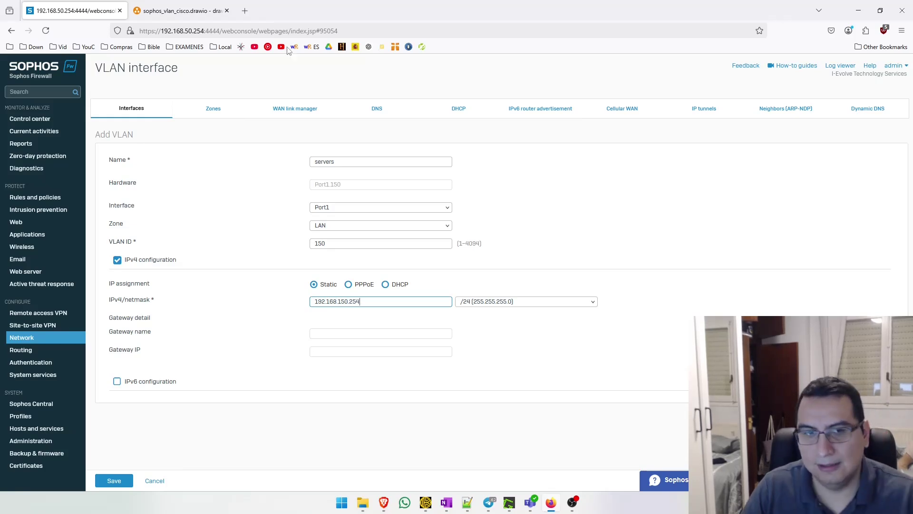
{"action": "left_click", "coordinate": [114, 480]}
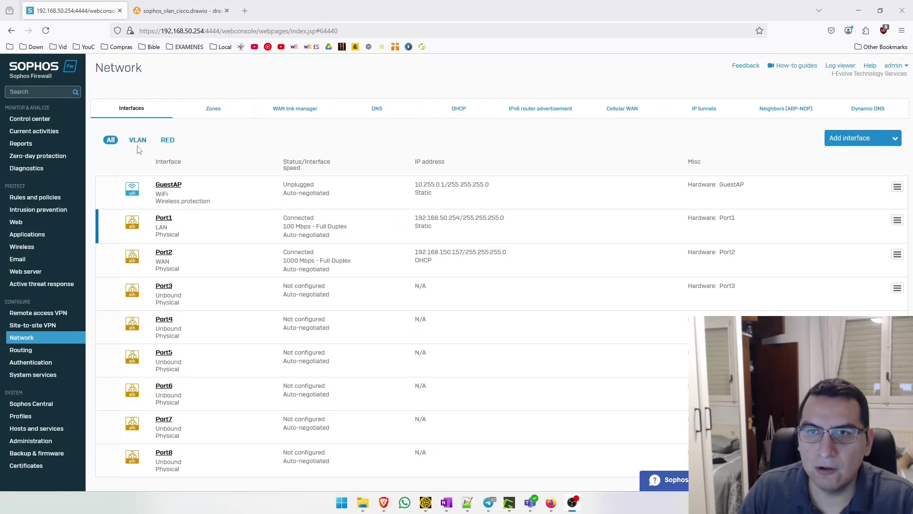
Step: Filter the interface list to VLANs, check the diagram, then go to the DHCP page
{"action": "left_click", "coordinate": [137, 141]}
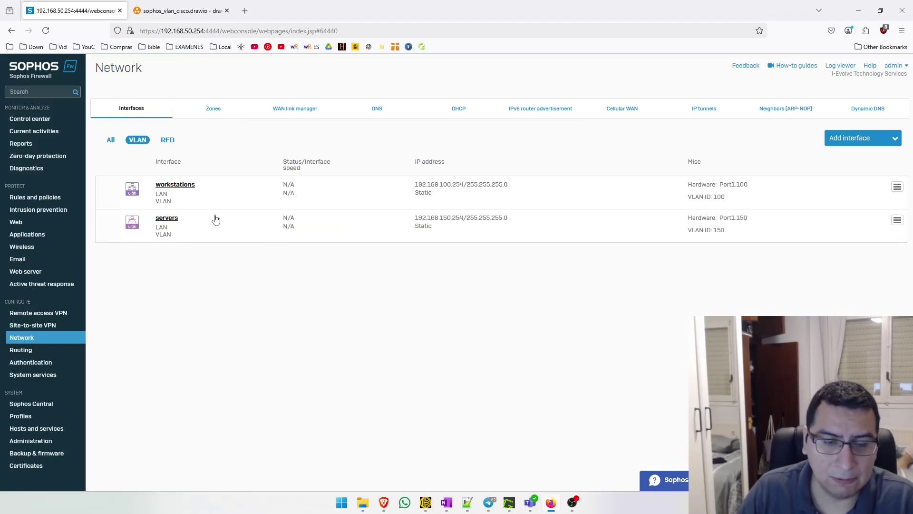
{"action": "left_click", "coordinate": [172, 9]}
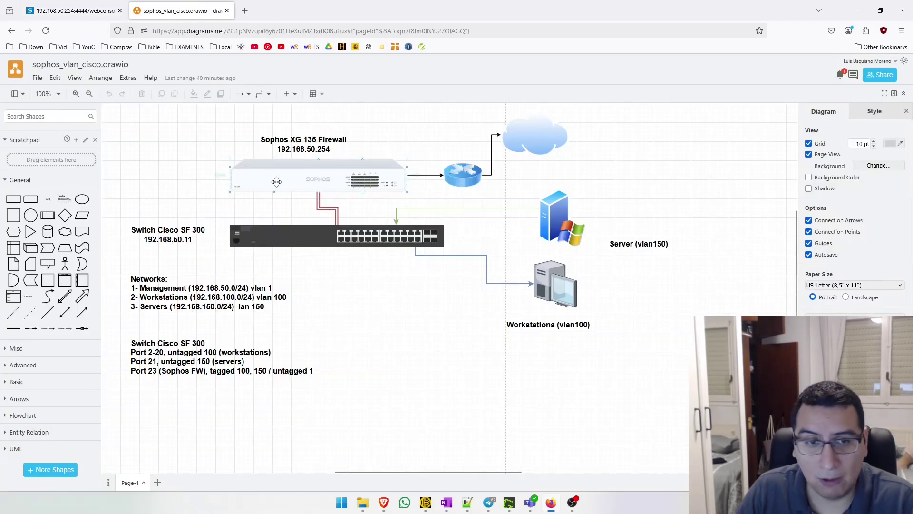
{"action": "left_click", "coordinate": [356, 360]}
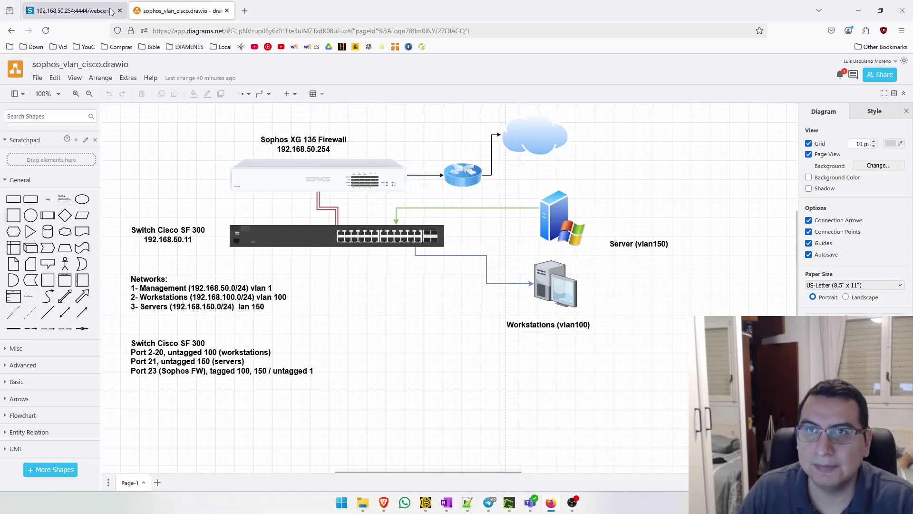
{"action": "left_click", "coordinate": [71, 11]}
{"action": "left_click", "coordinate": [442, 109]}
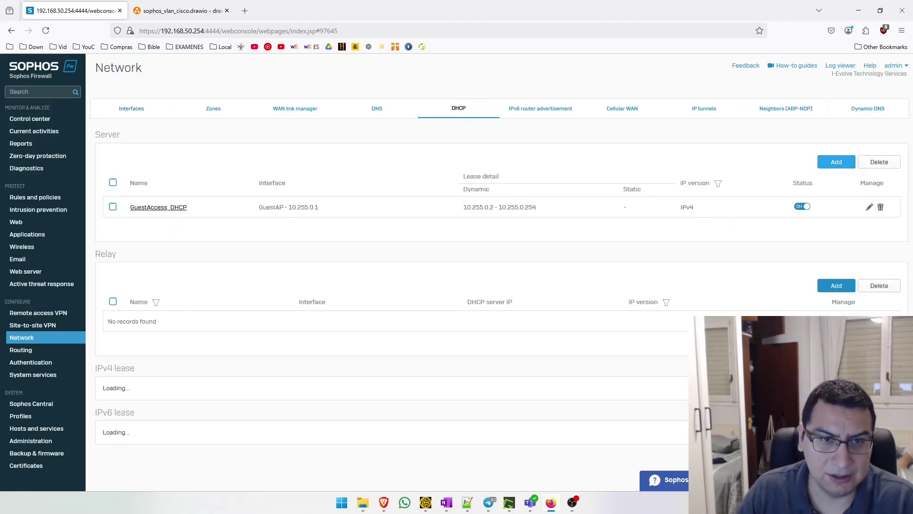
Step: Create DHCP server 'workstations dhcp' on the workstations interface leasing 192.168.100.50–192.168.100.70
{"action": "left_click", "coordinate": [834, 164]}
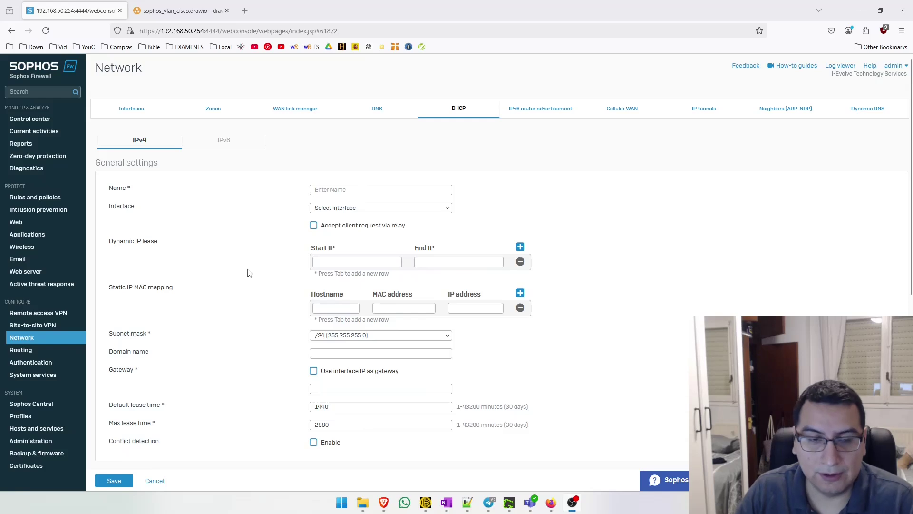
{"action": "left_click", "coordinate": [332, 189]}
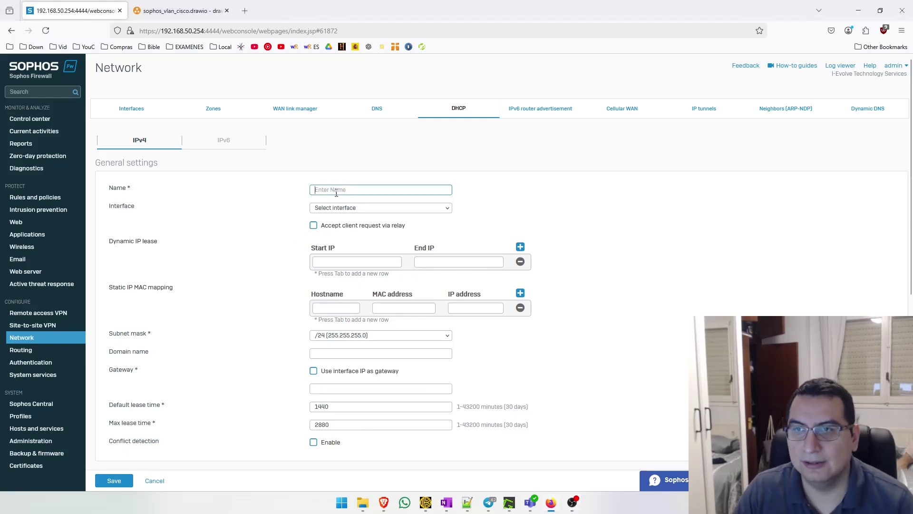
{"action": "type", "text": "workstations dhcp"}
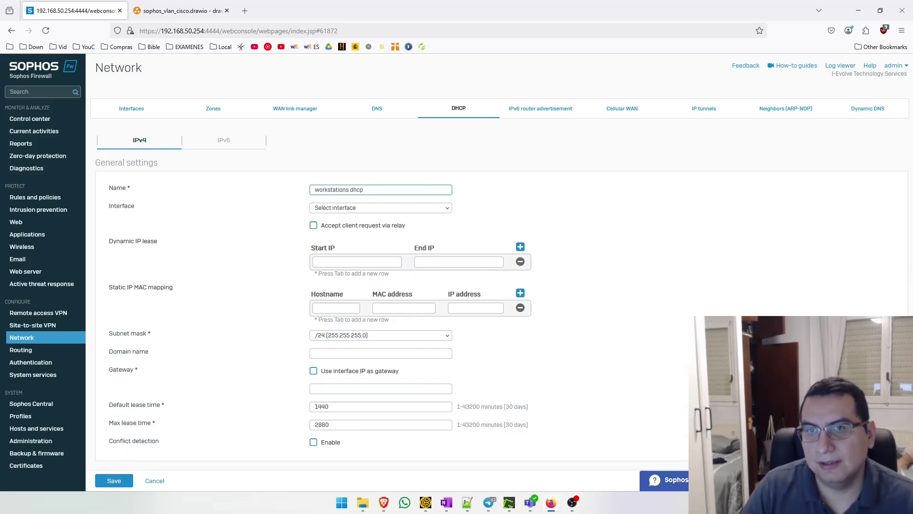
{"action": "left_click", "coordinate": [329, 209]}
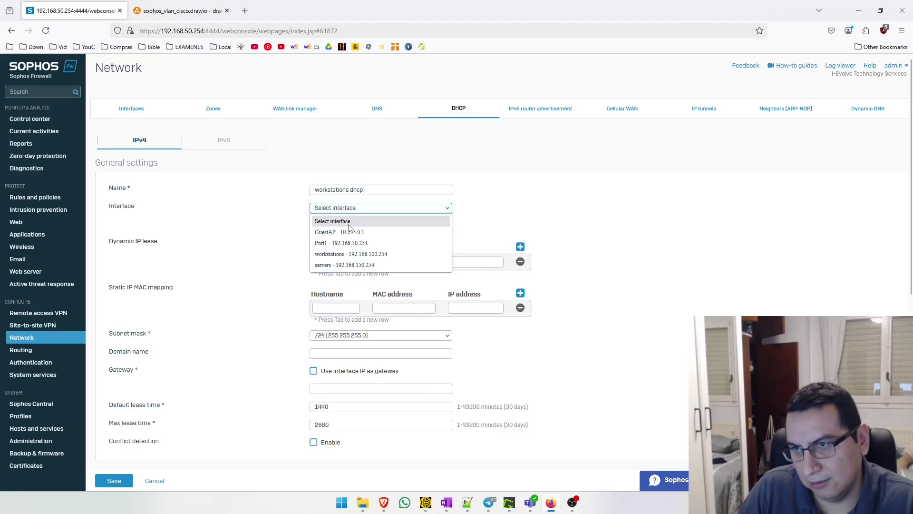
{"action": "left_click", "coordinate": [337, 255]}
{"action": "left_click", "coordinate": [323, 262]}
{"action": "type", "text": "192.168"}
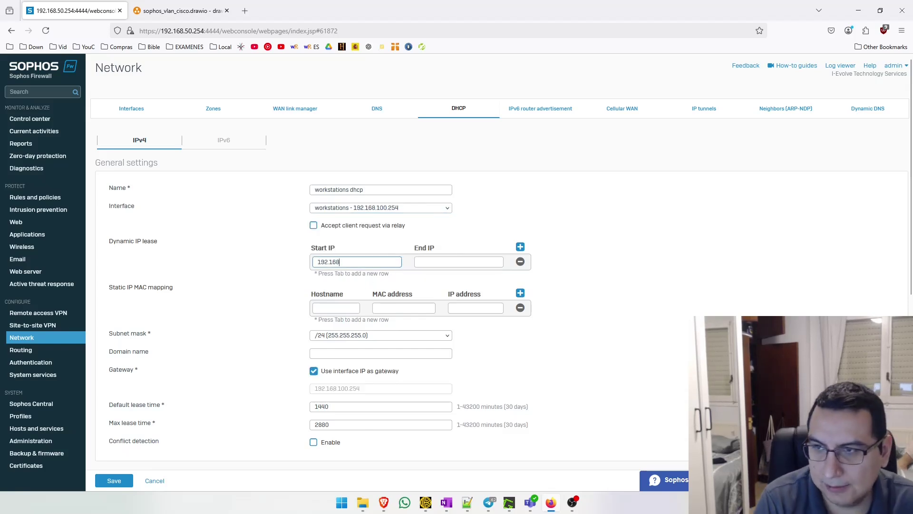
{"action": "type", "text": ".100.50"}
{"action": "key", "text": "Tab"}
{"action": "type", "text": "192.16"}
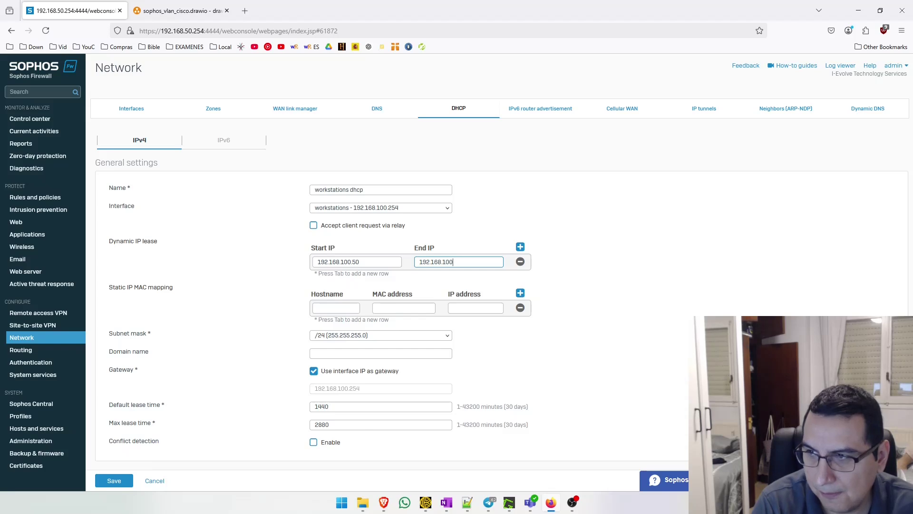
{"action": "type", "text": "8.100.70"}
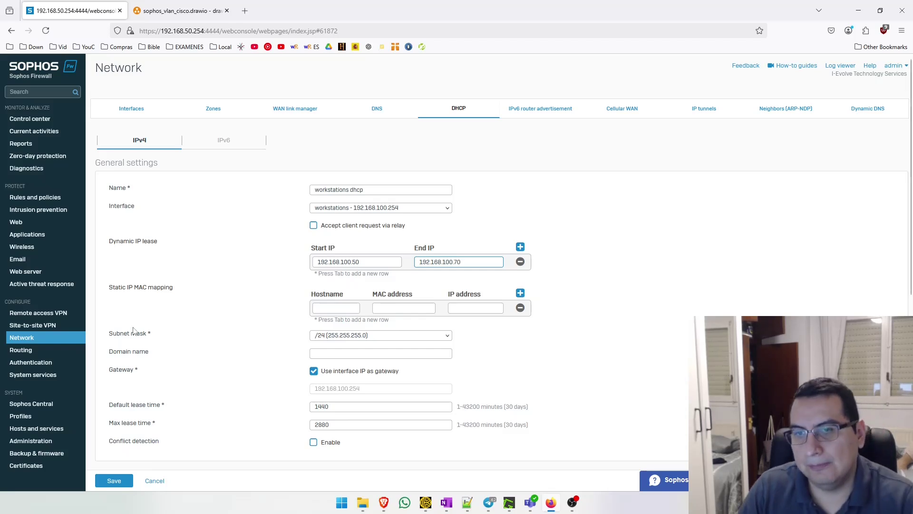
Step: Set domain usquiano.lab and secondary DNS 8.8.8.8, then save the workstations DHCP server
{"action": "left_click", "coordinate": [323, 354]}
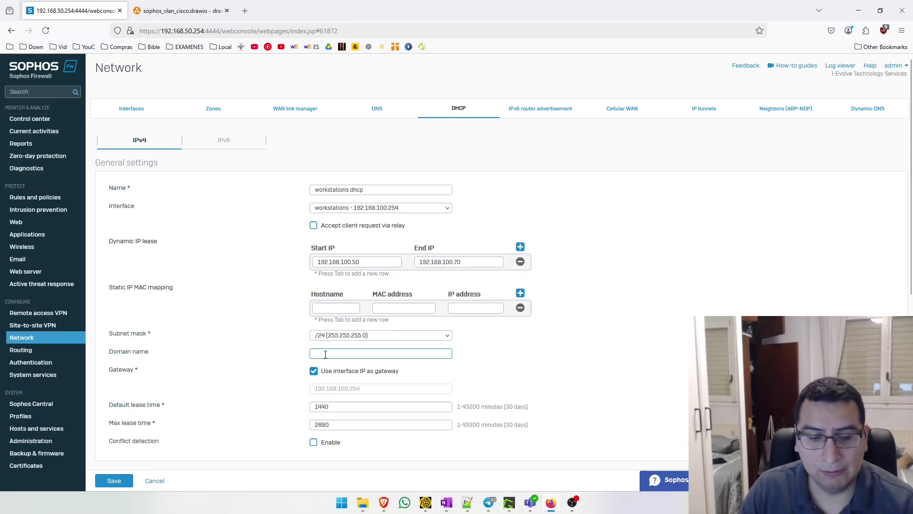
{"action": "type", "text": "suquiano"}
{"action": "key", "text": "BackSpace"}
{"action": "key", "text": "BackSpace"}
{"action": "key", "text": "BackSpace"}
{"action": "key", "text": "BackSpace"}
{"action": "key", "text": "BackSpace"}
{"action": "key", "text": "BackSpace"}
{"action": "key", "text": "BackSpace"}
{"action": "type", "text": "usquiano.la"}
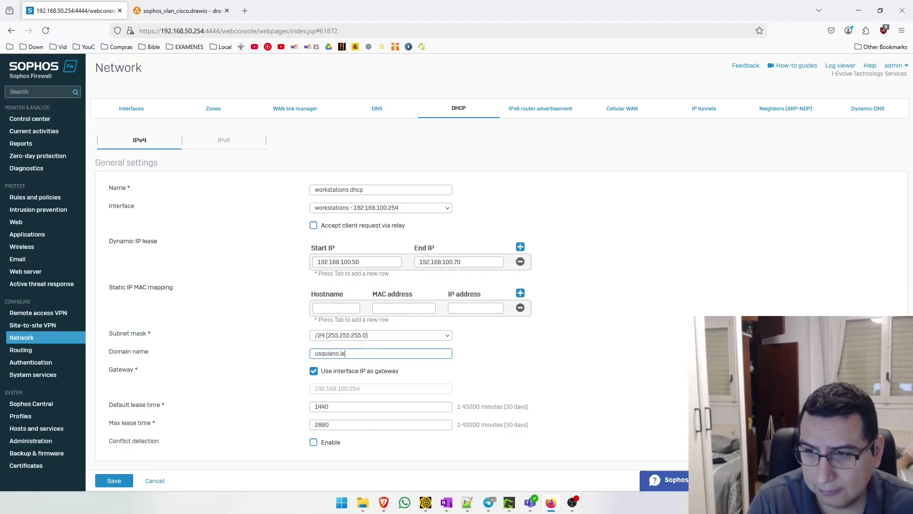
{"action": "type", "text": "b"}
{"action": "scroll", "coordinate": [376, 298], "scroll_direction": "down", "scroll_amount": 2}
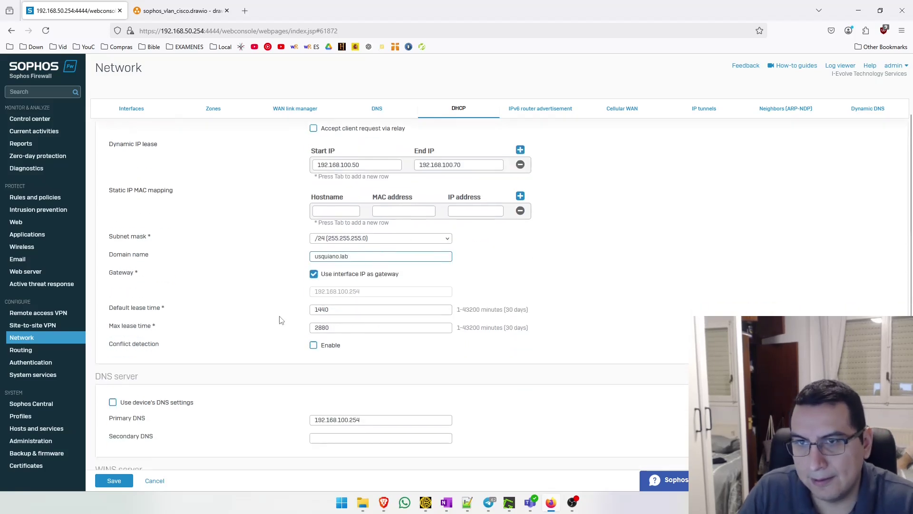
{"action": "scroll", "coordinate": [369, 327], "scroll_direction": "down", "scroll_amount": 1}
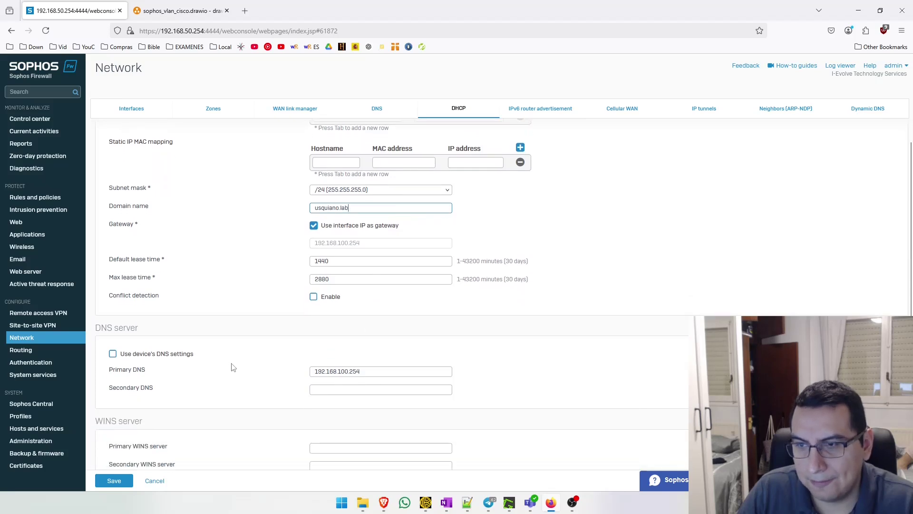
{"action": "scroll", "coordinate": [233, 367], "scroll_direction": "down", "scroll_amount": 1}
{"action": "left_click", "coordinate": [330, 342]}
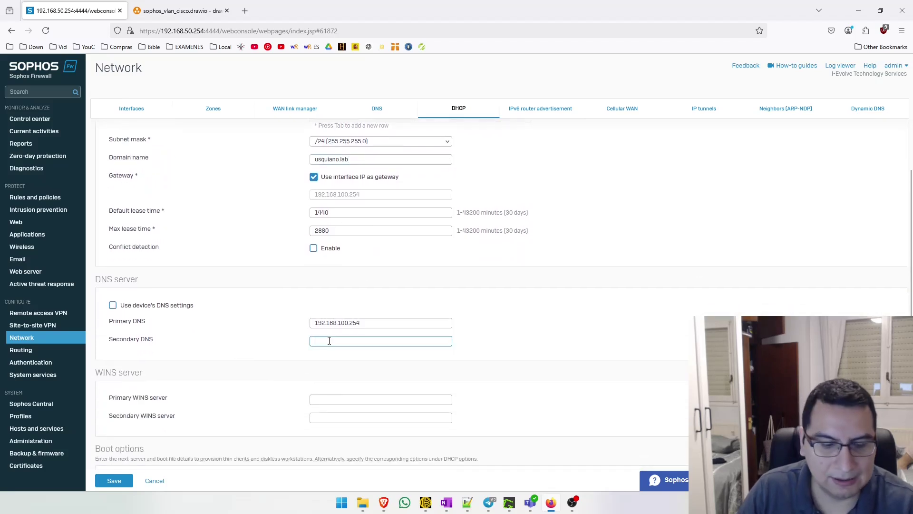
{"action": "type", "text": "8.8.8.8"}
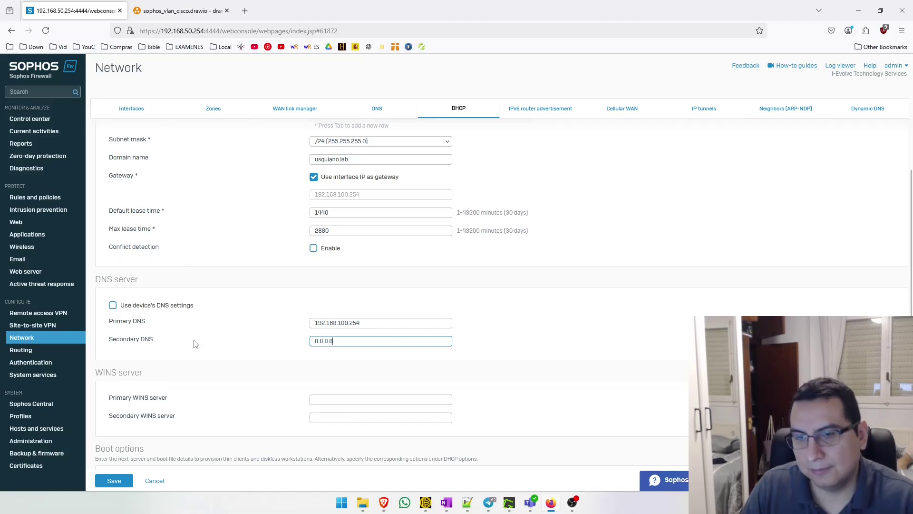
{"action": "left_click", "coordinate": [114, 487]}
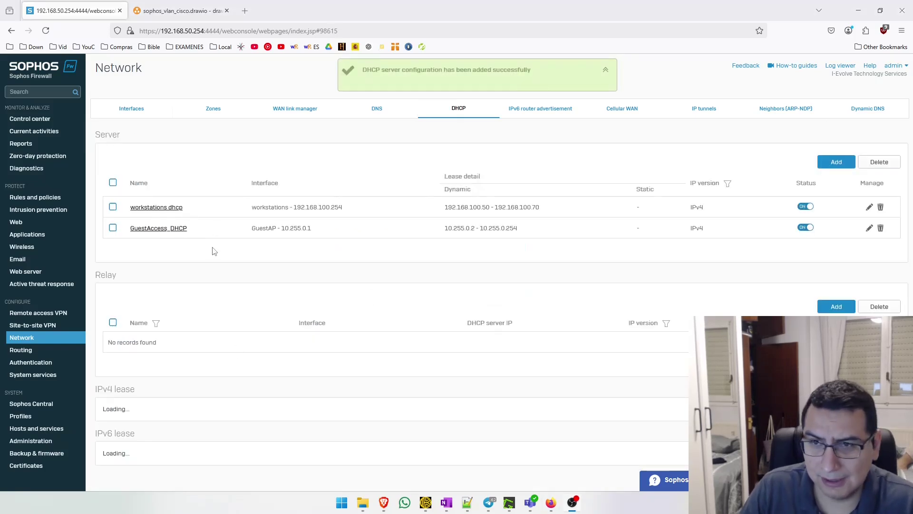
Step: Create DHCP server 'servers dhcp' on the servers interface leasing 192.168.150.50–192.168.150.70
{"action": "left_click", "coordinate": [833, 165]}
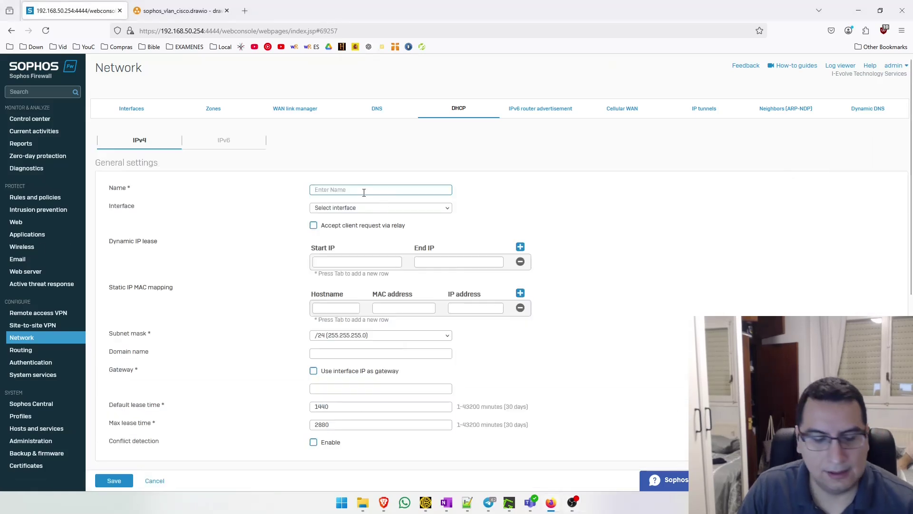
{"action": "type", "text": "servers dhcpo"}
{"action": "key", "text": "BackSpace"}
{"action": "left_click", "coordinate": [347, 208]}
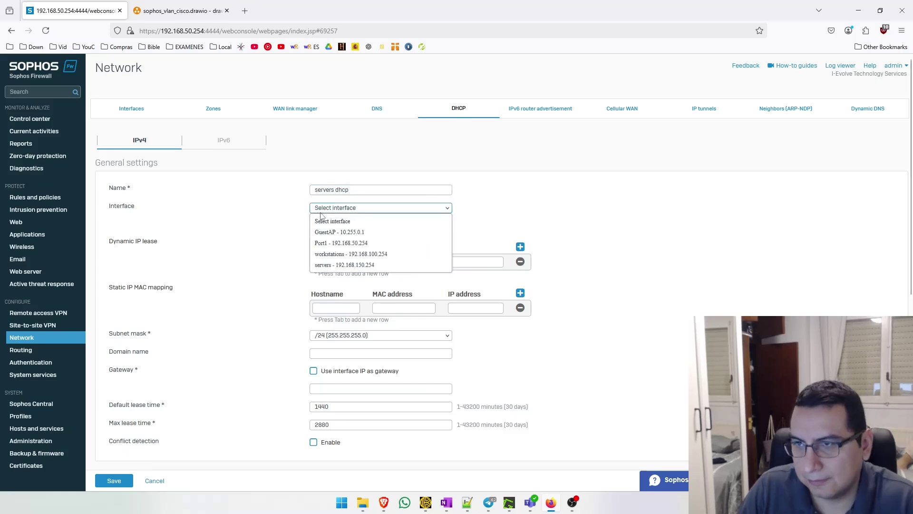
{"action": "left_click", "coordinate": [347, 265]}
{"action": "left_click", "coordinate": [364, 264]}
{"action": "type", "text": "192."}
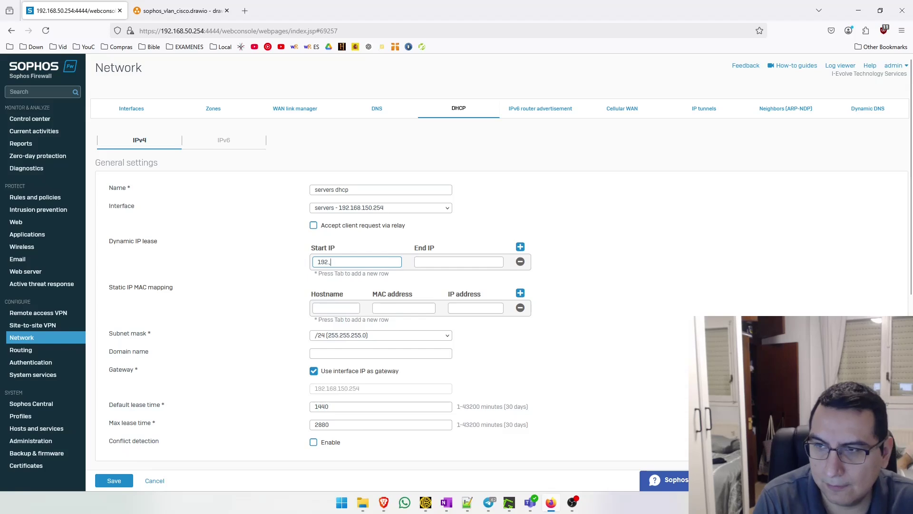
{"action": "type", "text": "168.150.50"}
{"action": "key", "text": "Tab"}
{"action": "type", "text": "192.168"}
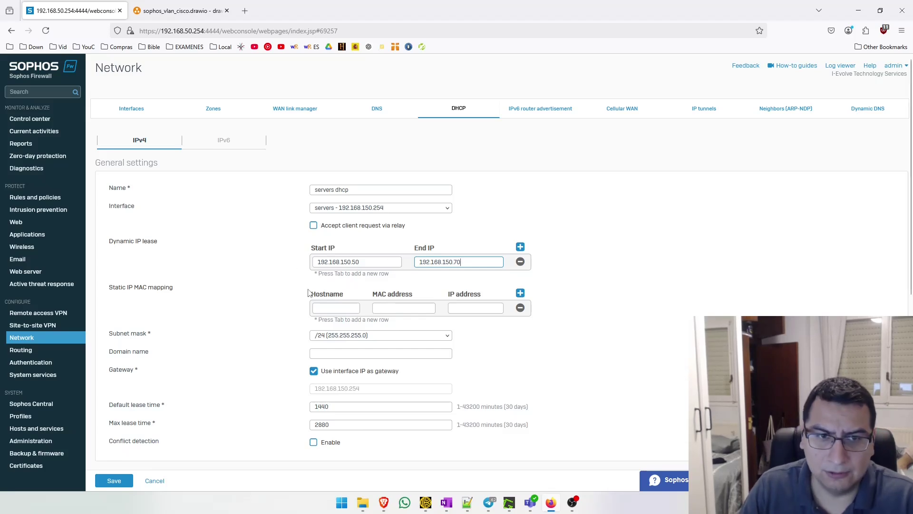
Step: Complete the domain with .lab, add secondary DNS 8.8.8.8, and save the servers DHCP server
{"action": "scroll", "coordinate": [341, 307], "scroll_direction": "down", "scroll_amount": 1}
{"action": "left_click", "coordinate": [345, 305]}
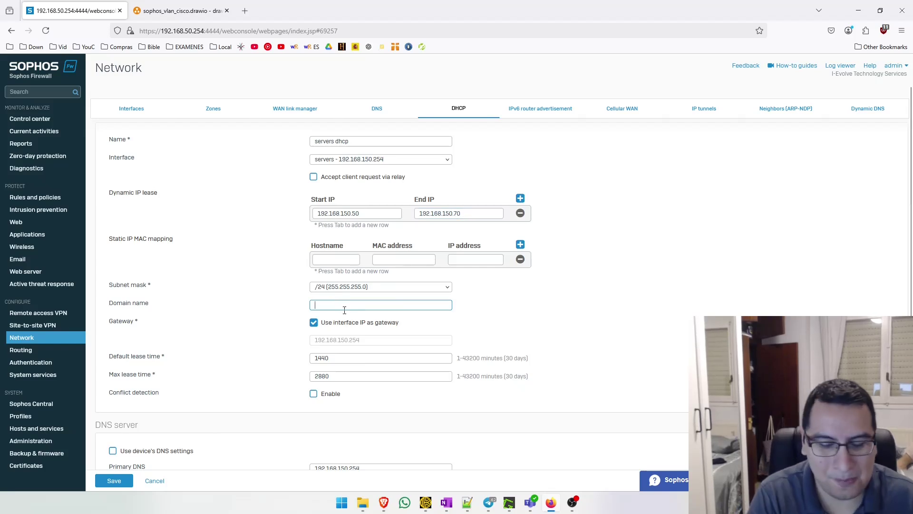
{"action": "type", "text": ".lab"}
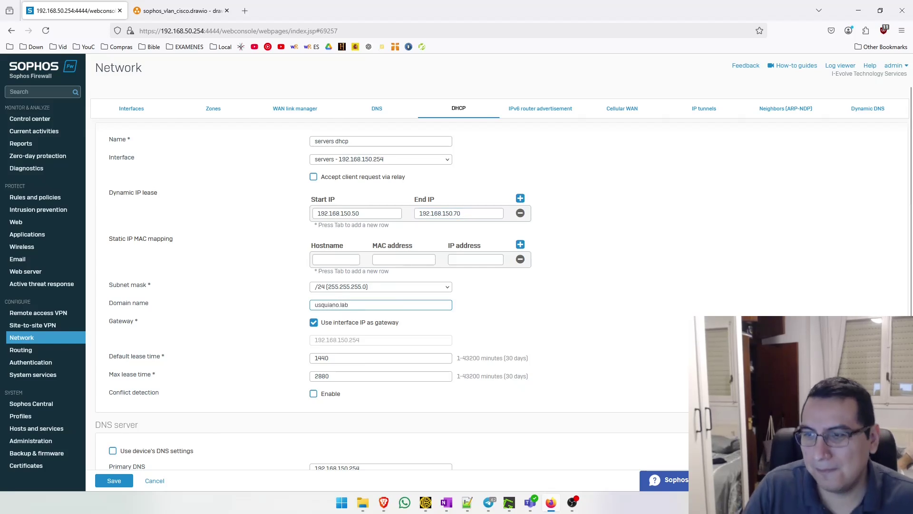
{"action": "scroll", "coordinate": [338, 375], "scroll_direction": "down", "scroll_amount": 3}
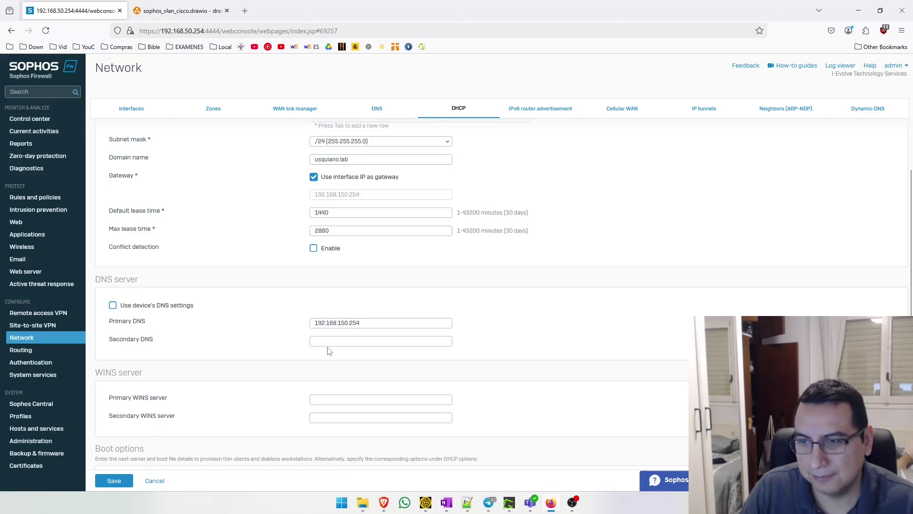
{"action": "left_click", "coordinate": [319, 324]}
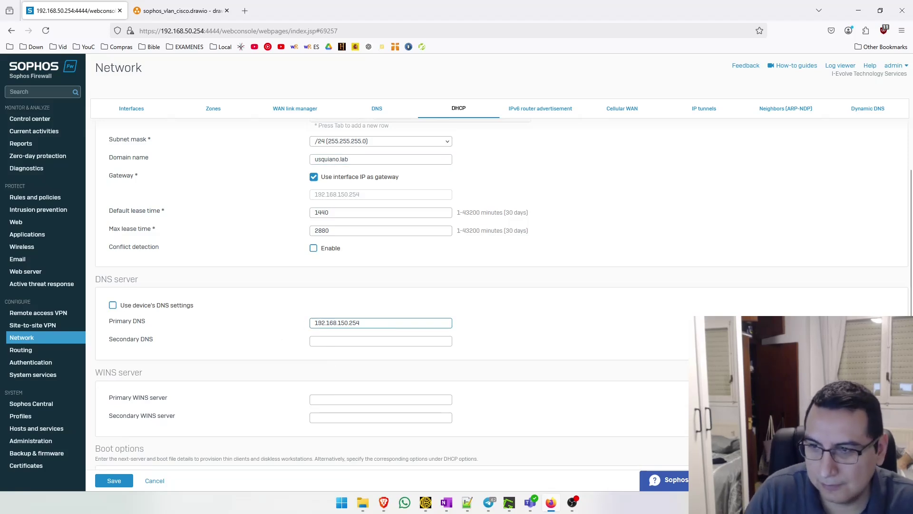
{"action": "left_click", "coordinate": [323, 342]}
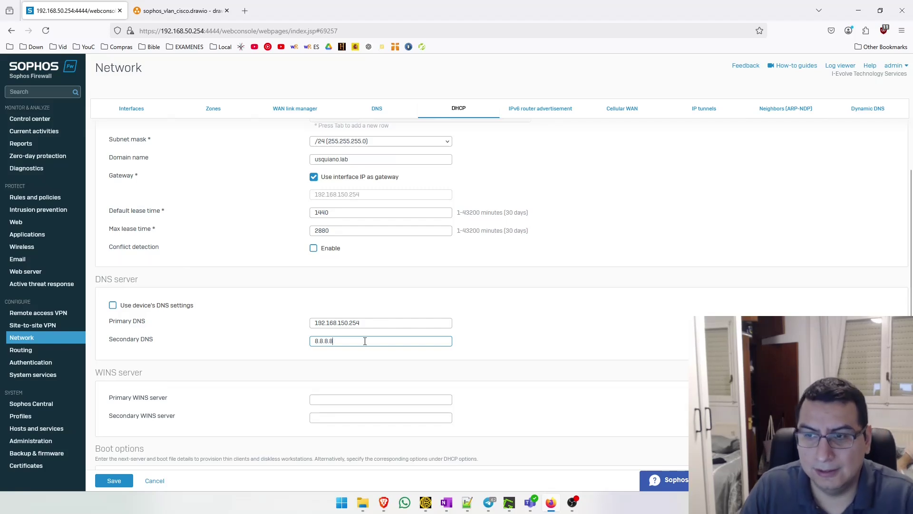
{"action": "left_click_drag", "start_coordinate": [365, 341], "coordinate": [234, 321]}
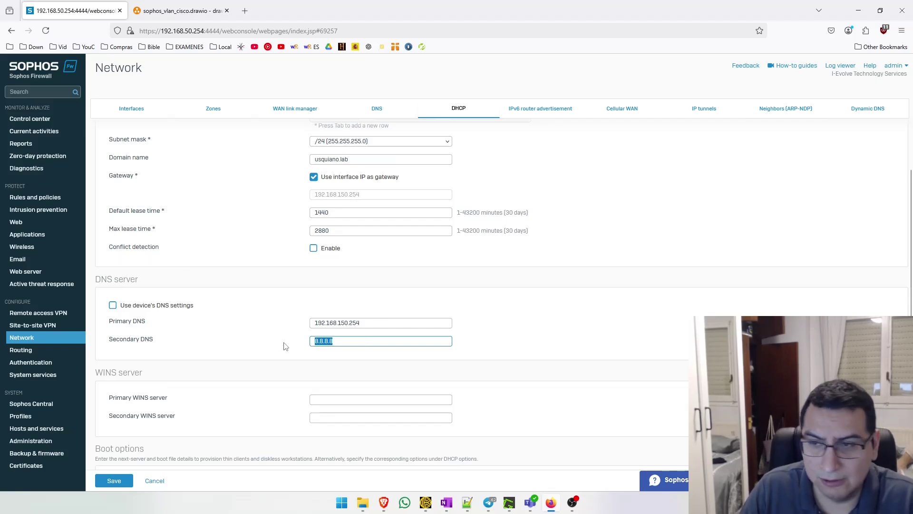
{"action": "scroll", "coordinate": [266, 381], "scroll_direction": "up", "scroll_amount": 1}
{"action": "left_click", "coordinate": [213, 456]}
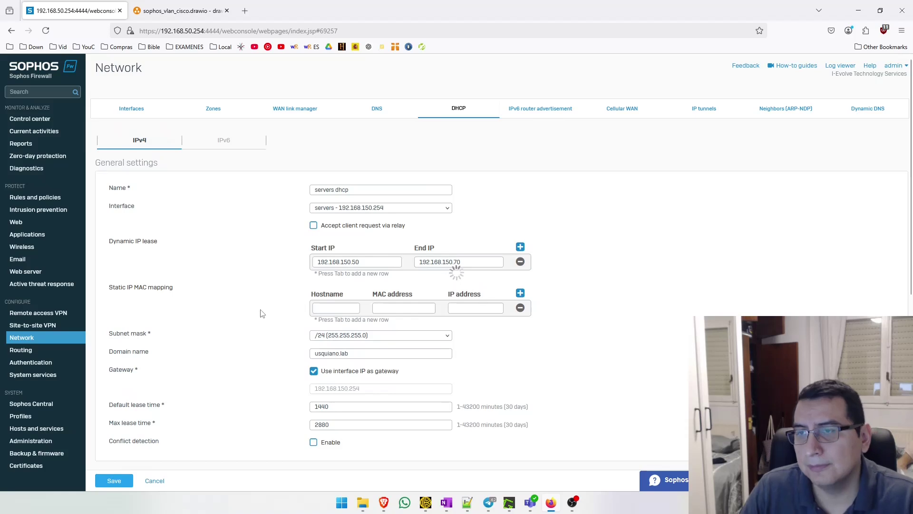
{"action": "left_click", "coordinate": [180, 10]}
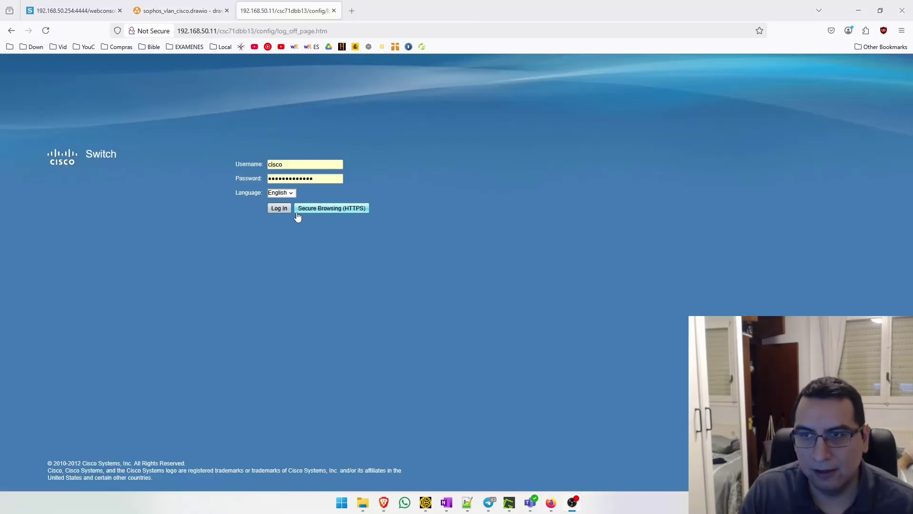
Step: Log into the SF300 switch and open Default VLAN Settings, showing default VLAN 1
{"action": "left_click", "coordinate": [280, 209]}
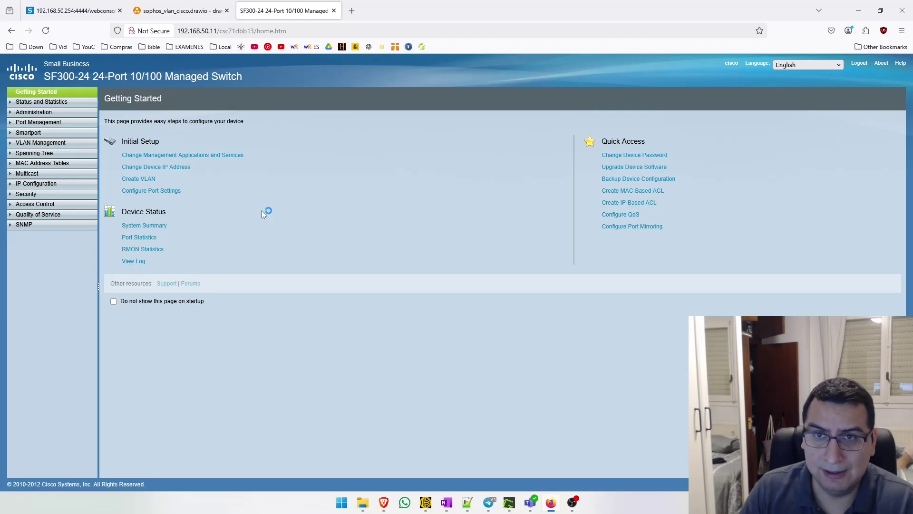
{"action": "left_click", "coordinate": [69, 142]}
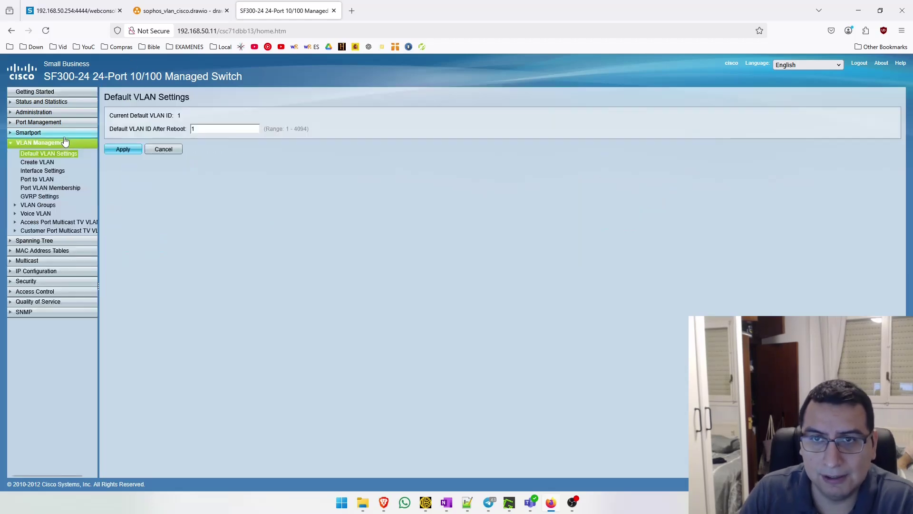
Step: Add switch VLANs 100 'workstations' and 150 'servers', applying each, then close the window
{"action": "left_click", "coordinate": [50, 164]}
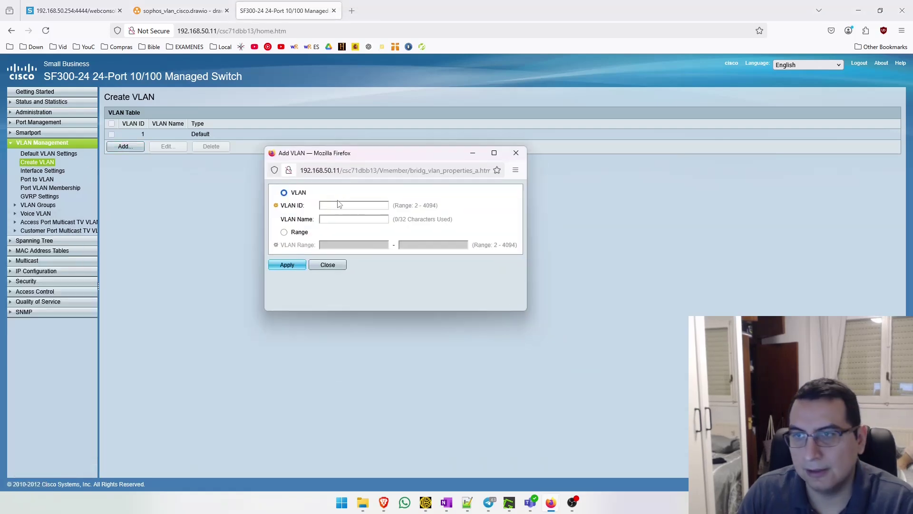
{"action": "type", "text": "100"}
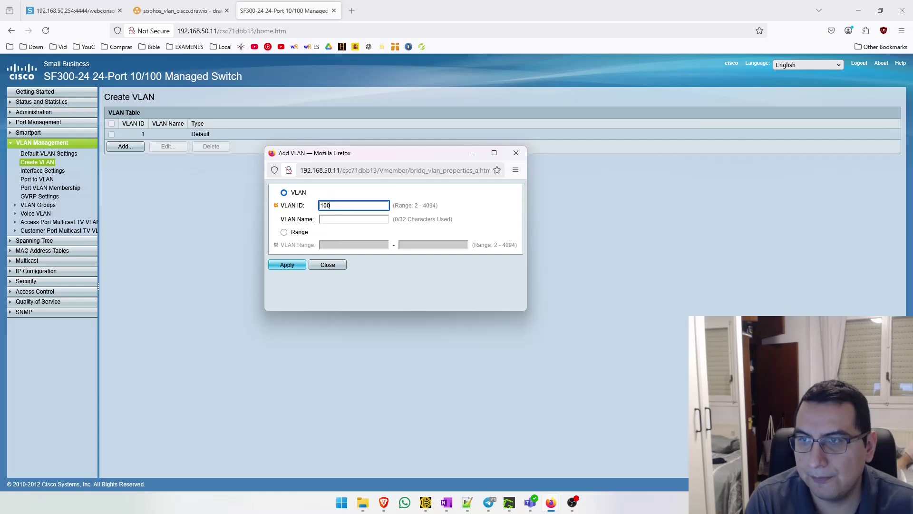
{"action": "key", "text": "Tab"}
{"action": "type", "text": "workstations"}
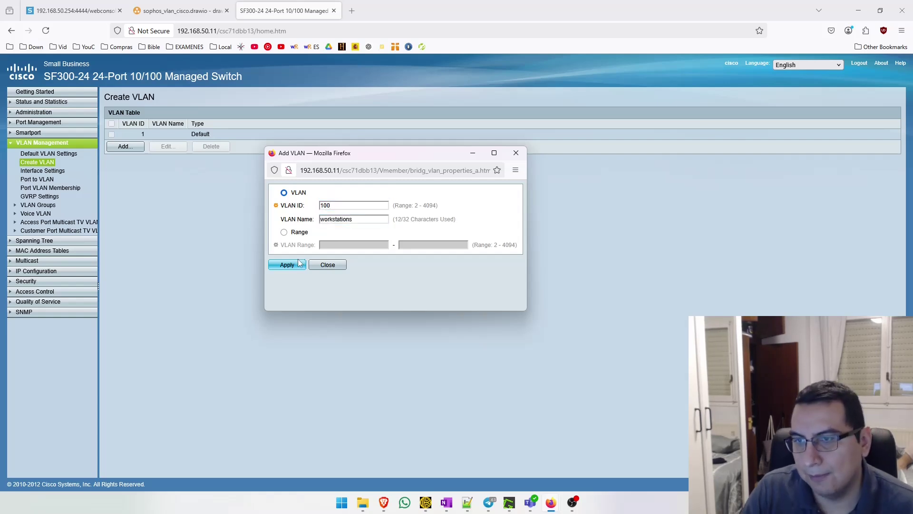
{"action": "left_click", "coordinate": [287, 264]}
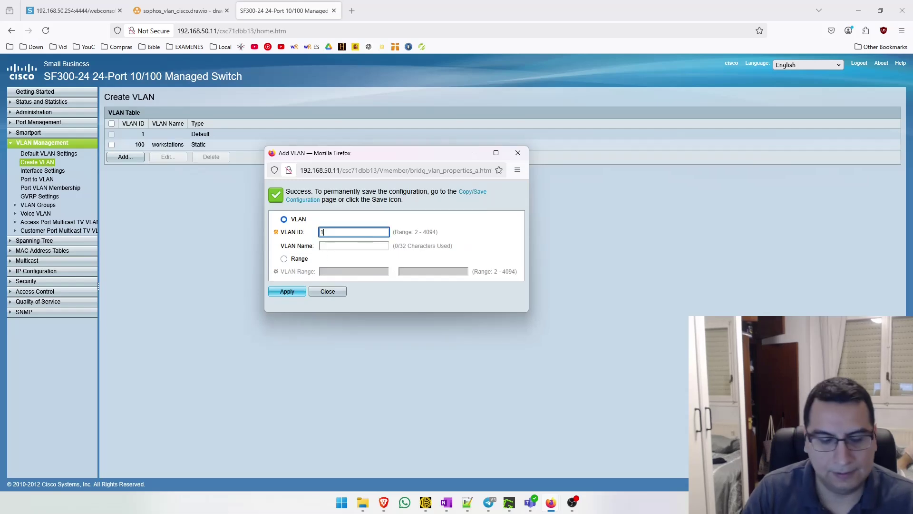
{"action": "key", "text": "Tab"}
{"action": "type", "text": "servers"}
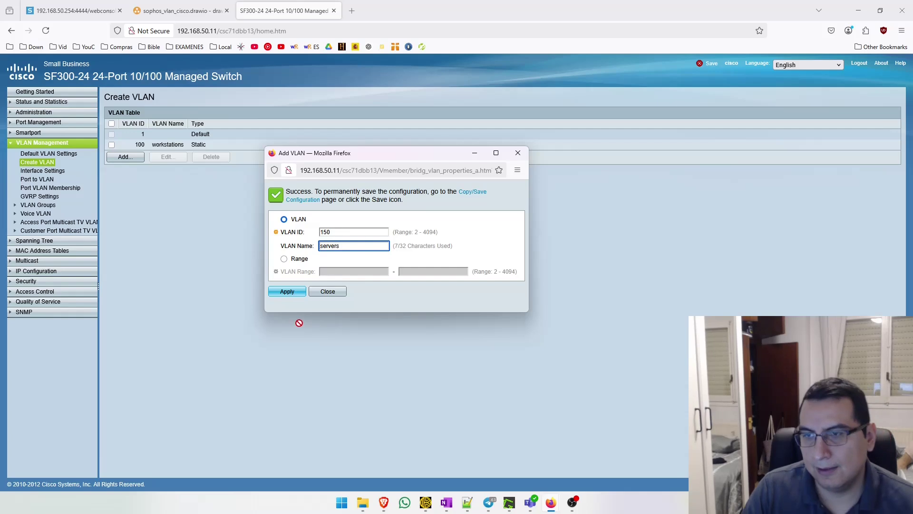
{"action": "left_click", "coordinate": [287, 292]}
{"action": "left_click", "coordinate": [342, 290]}
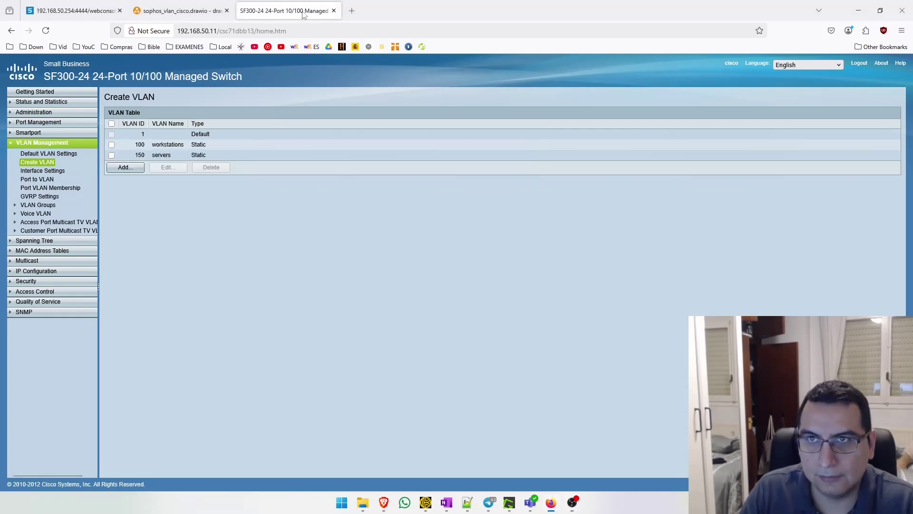
{"action": "left_click", "coordinate": [181, 10]}
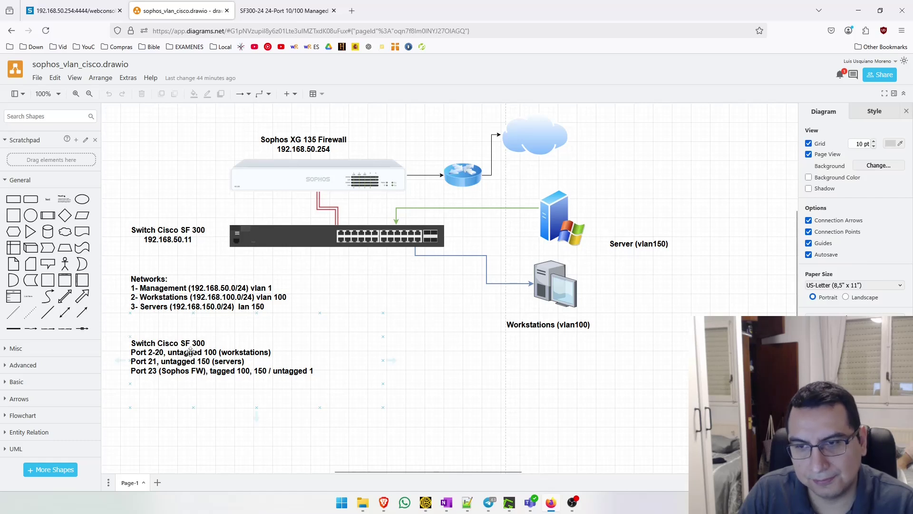
Step: After reviewing the diagram's port plan, return to the SF300 Create VLAN page
{"action": "left_click", "coordinate": [293, 9]}
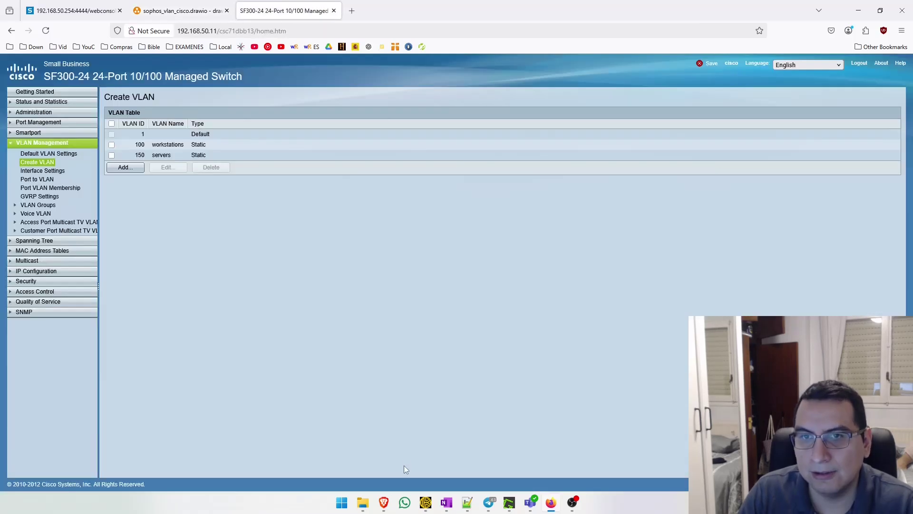
Step: Show the Port to VLAN memberships filtered to VLAN 100
{"action": "left_click", "coordinate": [38, 179]}
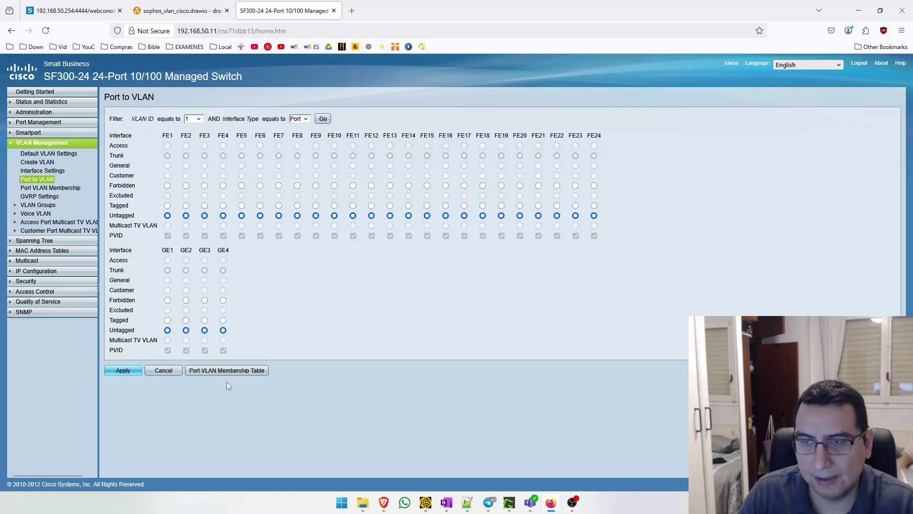
{"action": "left_click", "coordinate": [191, 119]}
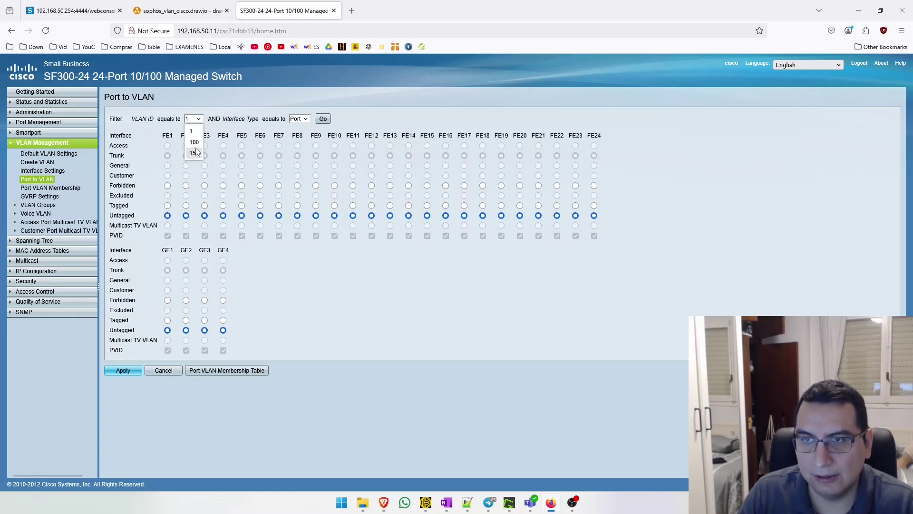
{"action": "left_click", "coordinate": [194, 143]}
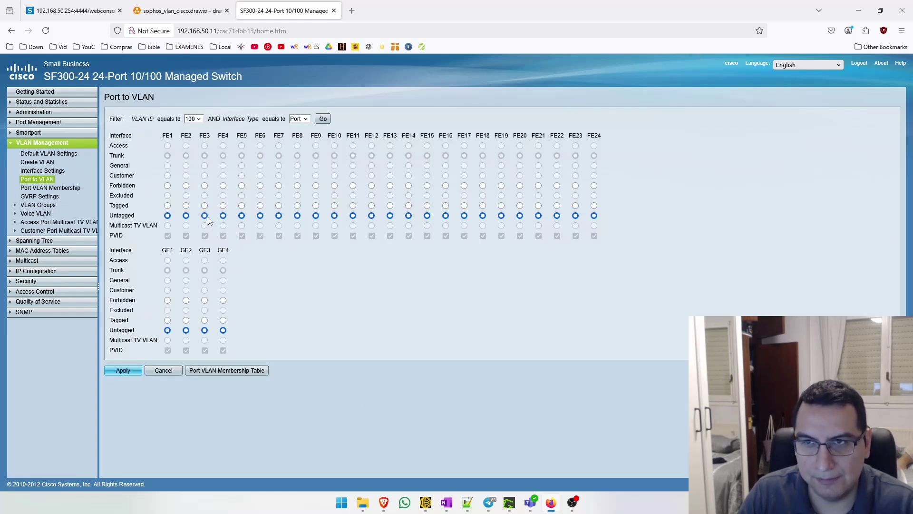
{"action": "left_click", "coordinate": [322, 121]}
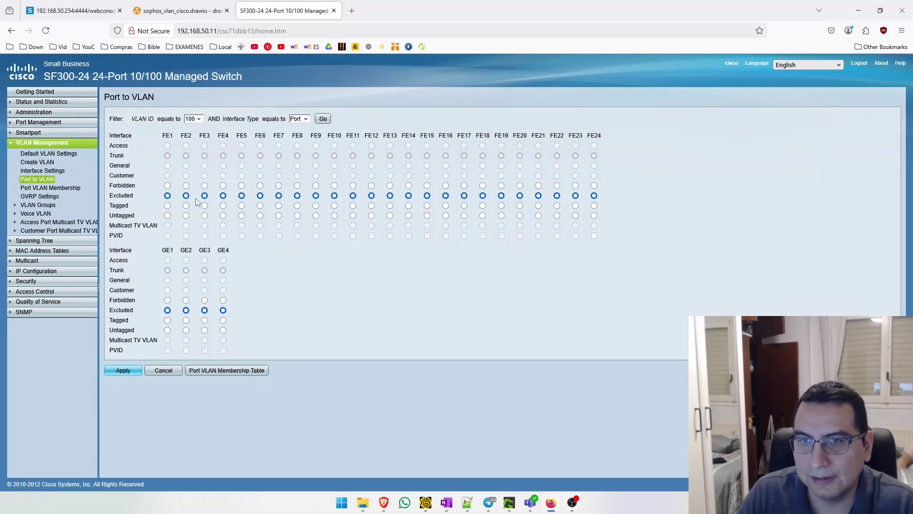
Step: Make ports FE2–FE20 untagged members of VLAN 100 and apply, checking the diagram's port plan
{"action": "left_click", "coordinate": [204, 216]}
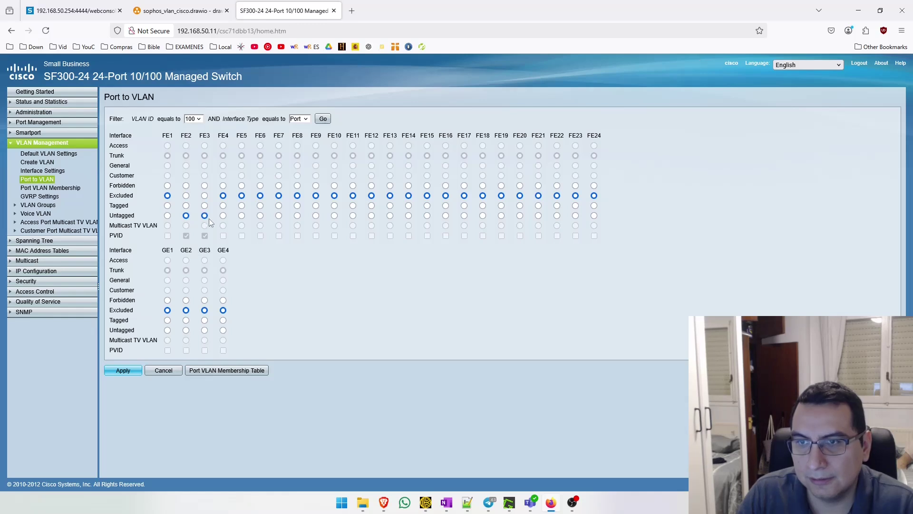
{"action": "left_click", "coordinate": [260, 216]}
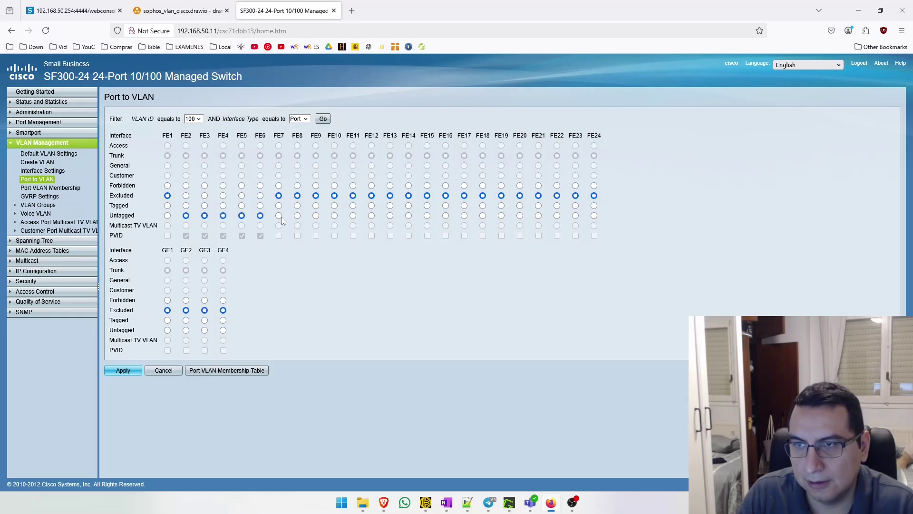
{"action": "left_click", "coordinate": [297, 216]}
{"action": "left_click", "coordinate": [316, 216]}
{"action": "left_click", "coordinate": [335, 215]}
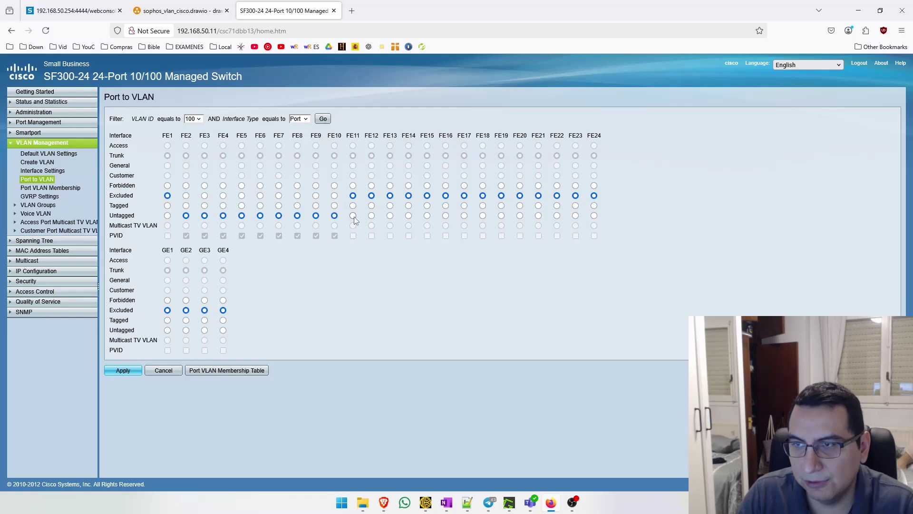
{"action": "left_click", "coordinate": [372, 216]}
{"action": "left_click", "coordinate": [409, 216]}
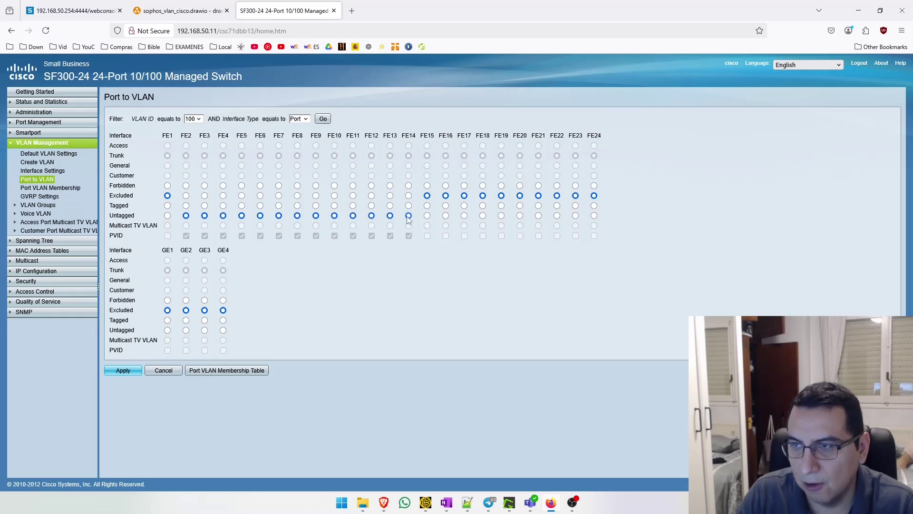
{"action": "left_click", "coordinate": [427, 216]}
{"action": "left_click", "coordinate": [446, 216]}
{"action": "left_click", "coordinate": [464, 216]}
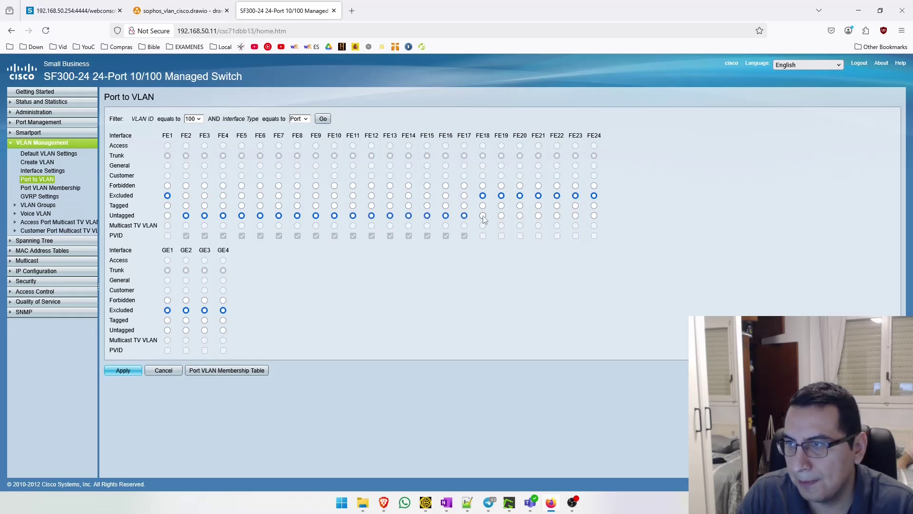
{"action": "left_click", "coordinate": [502, 216]}
{"action": "left_click", "coordinate": [520, 216]}
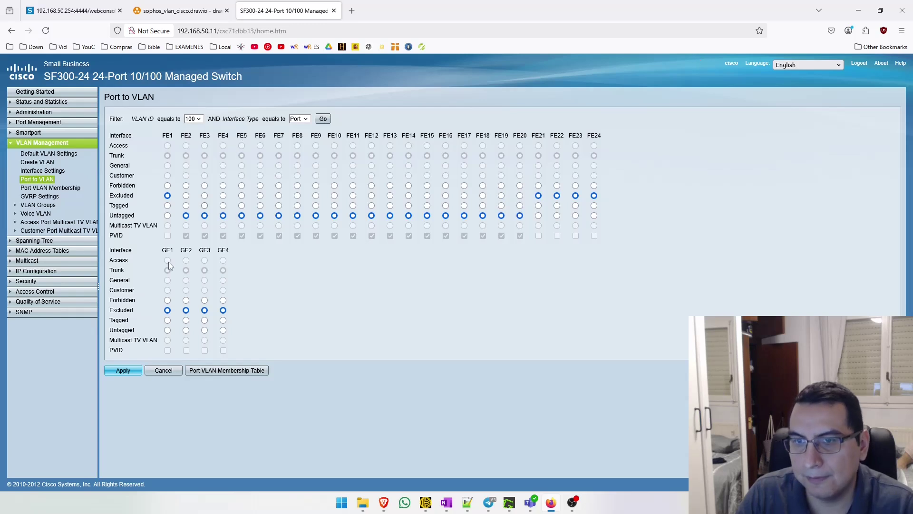
{"action": "left_click", "coordinate": [134, 369]}
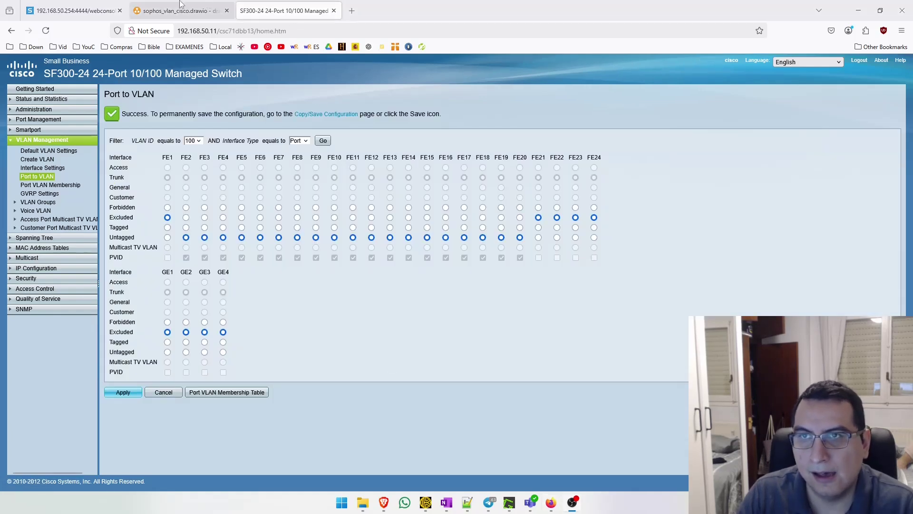
{"action": "left_click", "coordinate": [180, 11]}
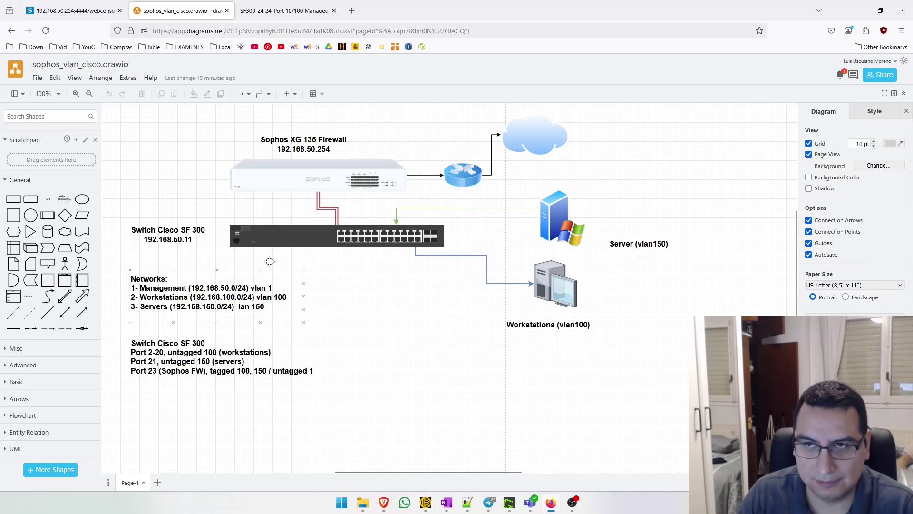
{"action": "left_click", "coordinate": [295, 6]}
Step: Load the port memberships for VLAN 150 on the Port to VLAN page
{"action": "left_click", "coordinate": [194, 140]}
{"action": "left_click", "coordinate": [193, 178]}
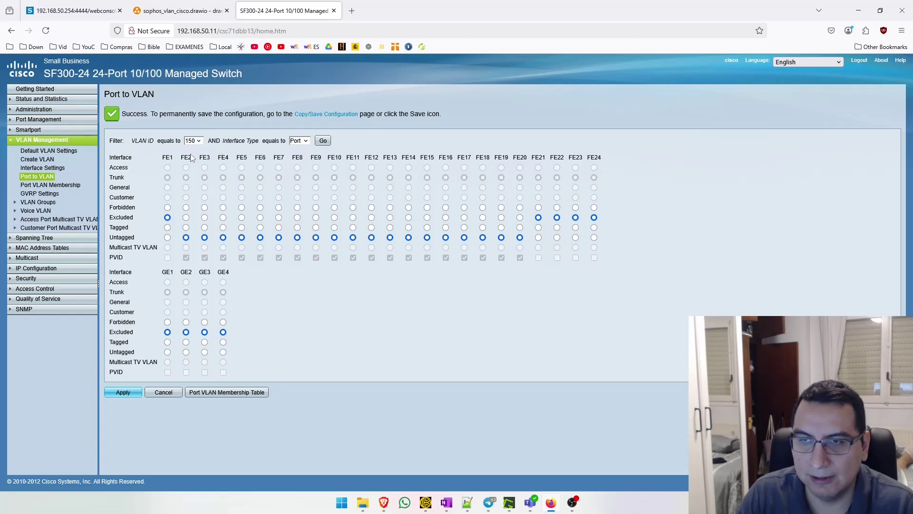
{"action": "left_click", "coordinate": [324, 141]}
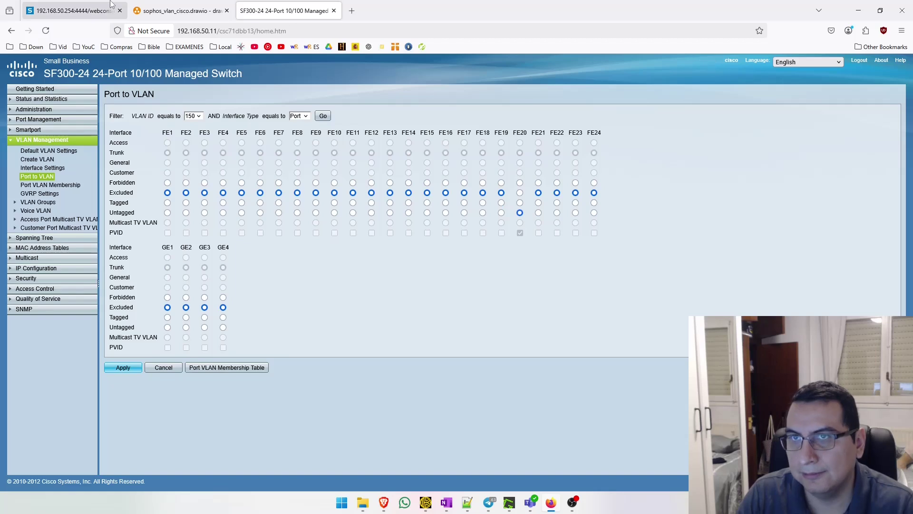
{"action": "left_click", "coordinate": [157, 10]}
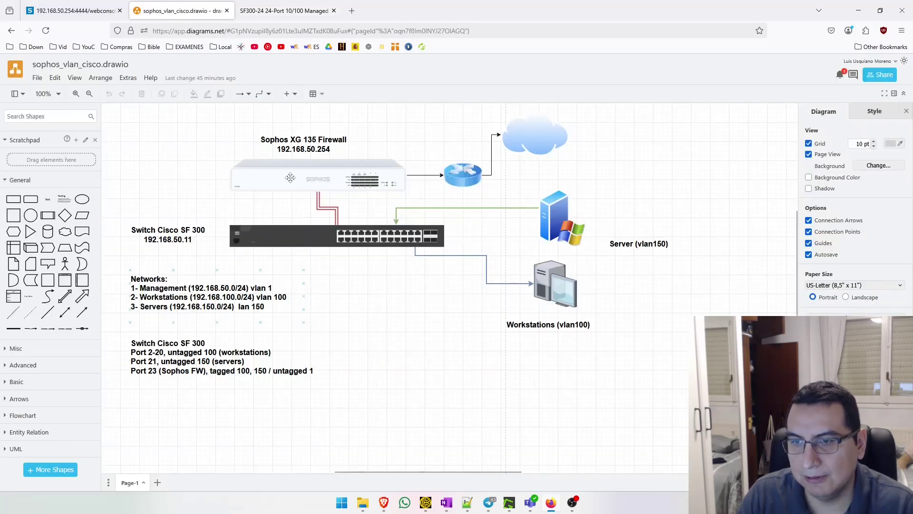
{"action": "left_click", "coordinate": [271, 6]}
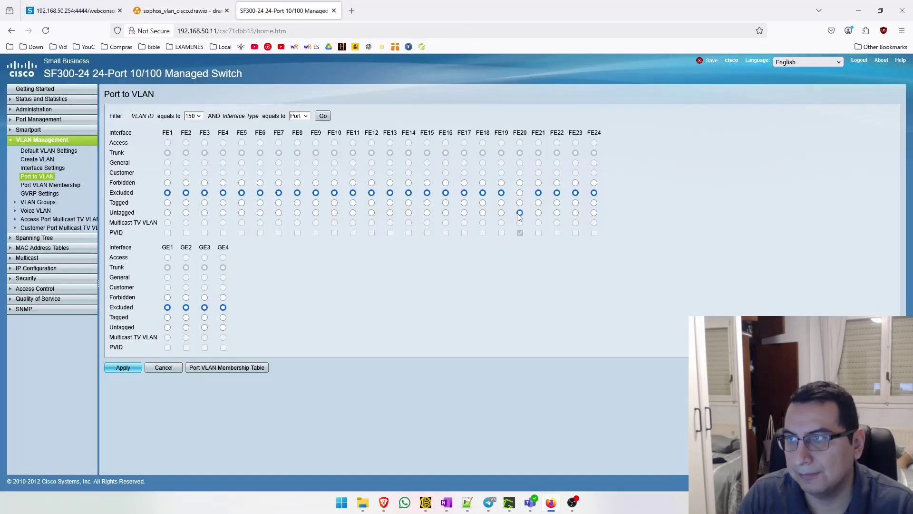
Step: Exclude FE20 and make FE21 untagged in VLAN 150, then apply
{"action": "left_click", "coordinate": [520, 193]}
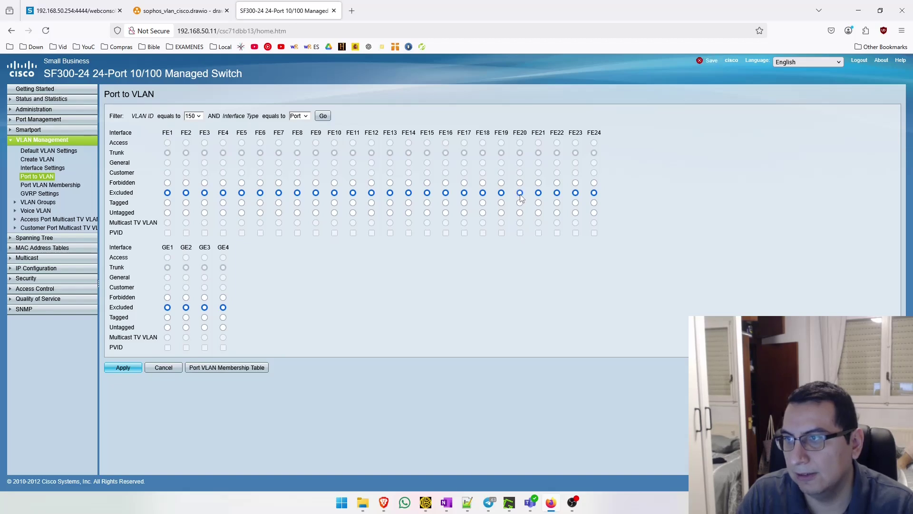
{"action": "left_click", "coordinate": [539, 213]}
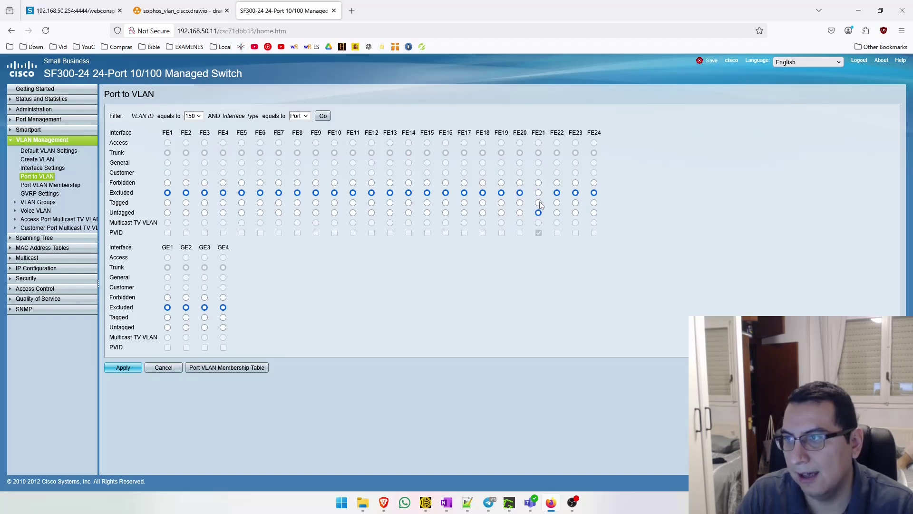
{"action": "left_click", "coordinate": [123, 368]}
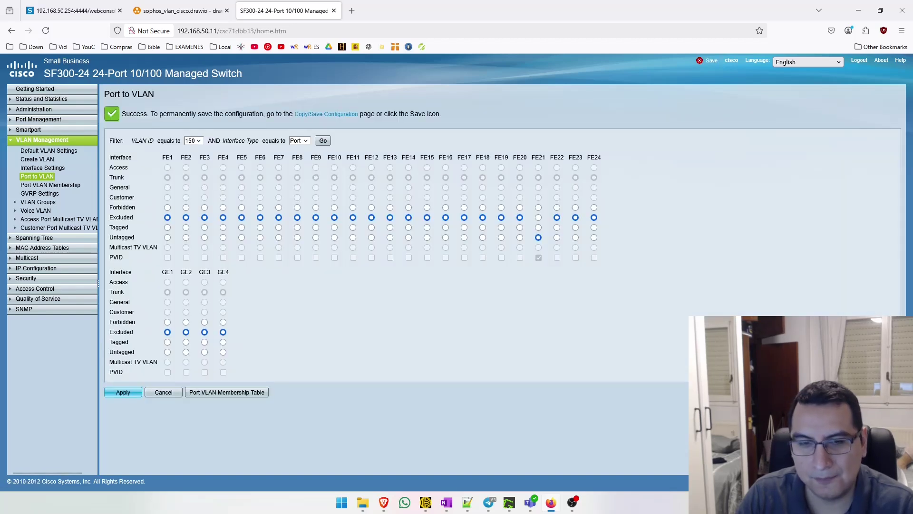
{"action": "key", "text": "ctrl+Page_Up"}
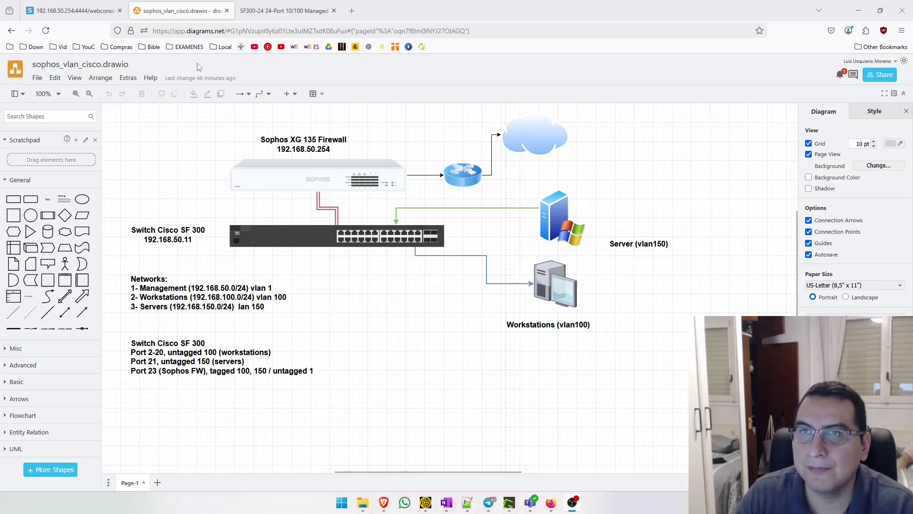
{"action": "left_click", "coordinate": [274, 5]}
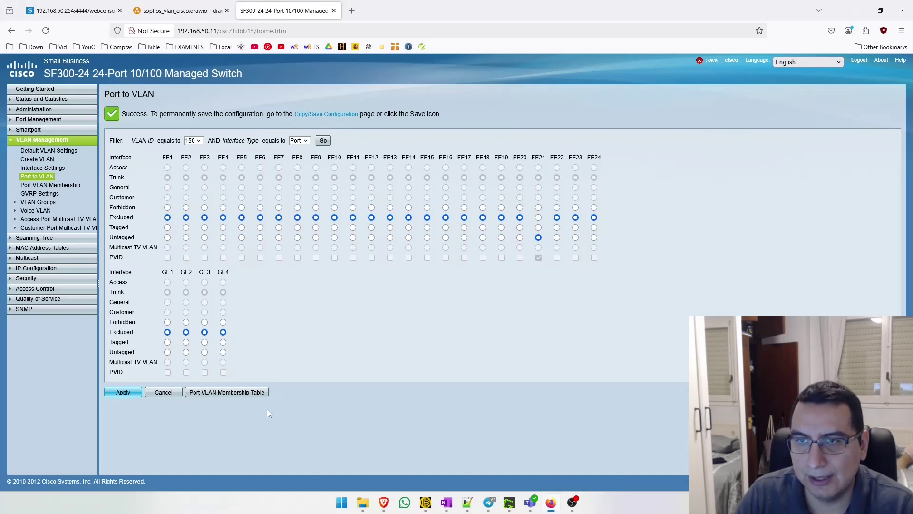
Step: Make port FE23 a tagged member of VLAN 100 and apply
{"action": "left_click", "coordinate": [197, 140]}
{"action": "left_click", "coordinate": [193, 170]}
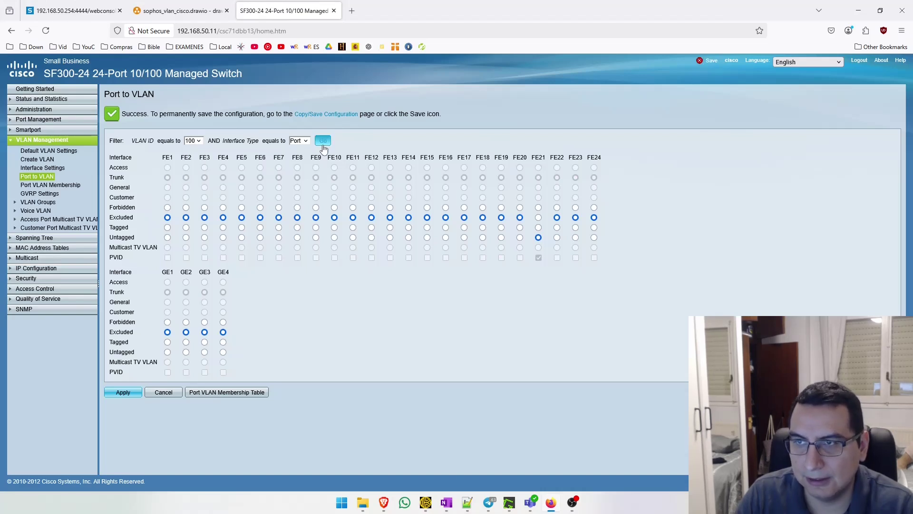
{"action": "left_click", "coordinate": [323, 141]}
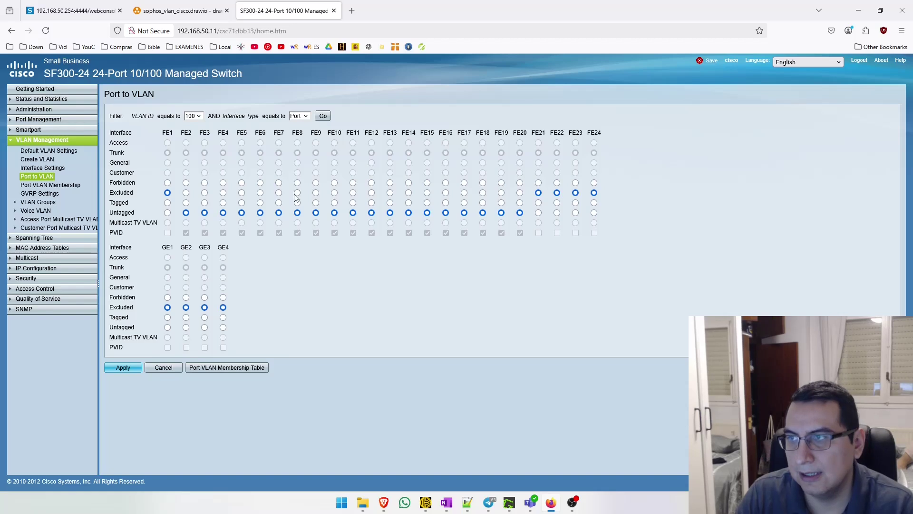
{"action": "left_click", "coordinate": [181, 10]}
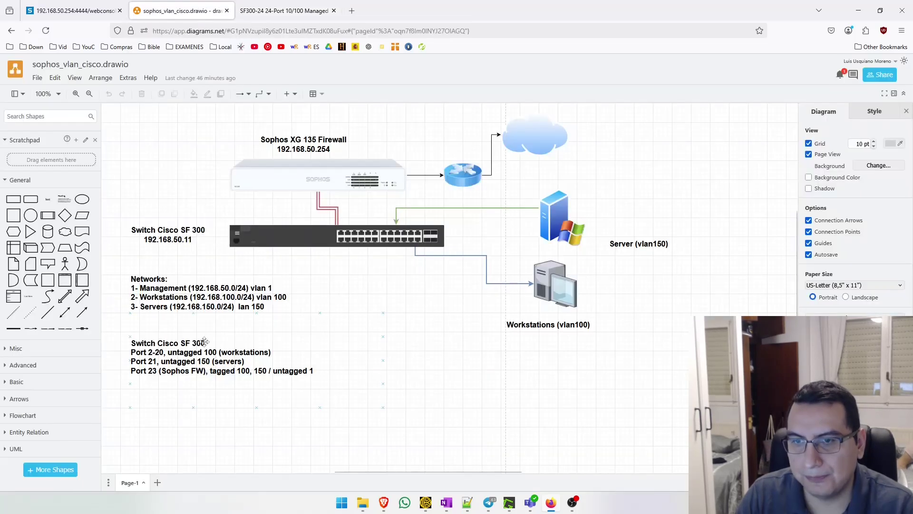
{"action": "left_click", "coordinate": [286, 11]}
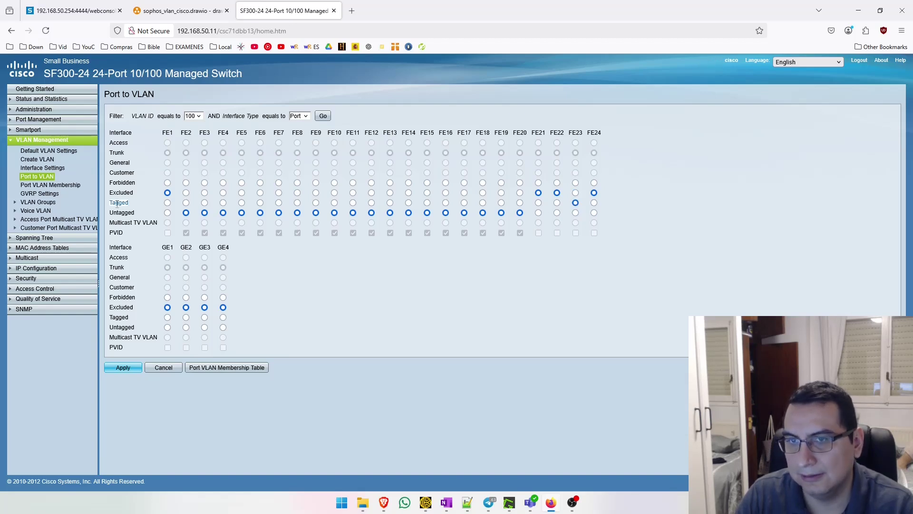
{"action": "left_click", "coordinate": [129, 370]}
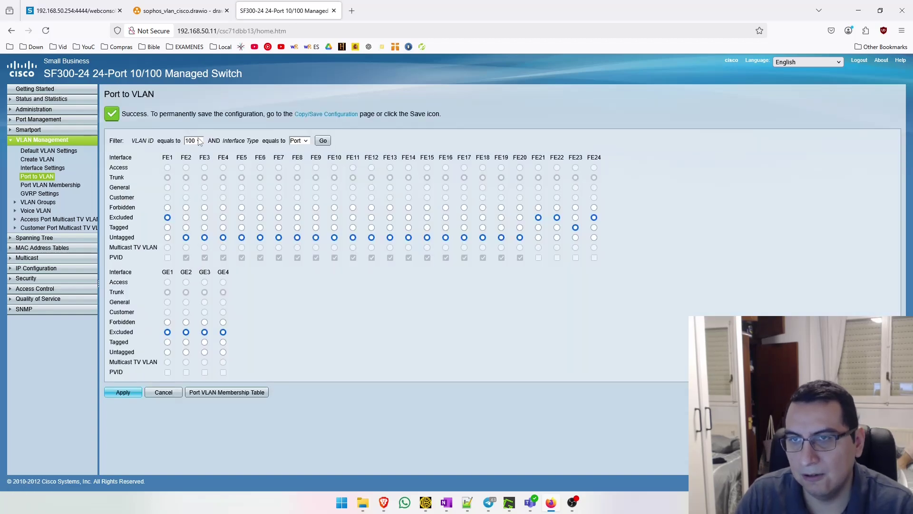
Step: Make port FE23 a tagged member of VLAN 150 and apply
{"action": "left_click", "coordinate": [198, 141]}
{"action": "left_click", "coordinate": [195, 176]}
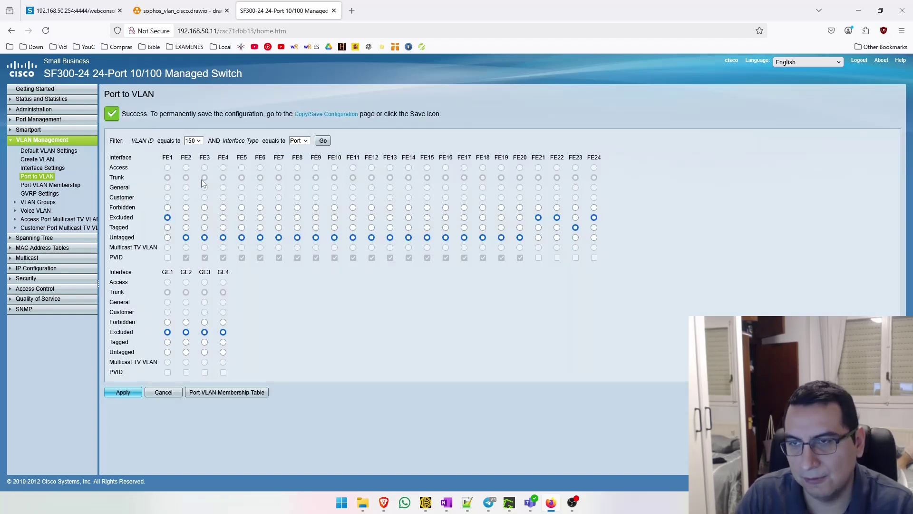
{"action": "left_click", "coordinate": [323, 141]}
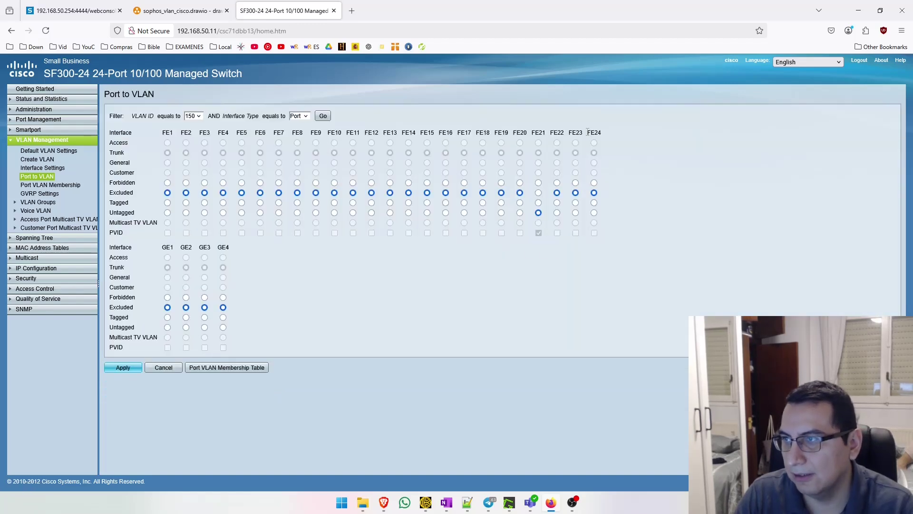
{"action": "left_click", "coordinate": [576, 206]}
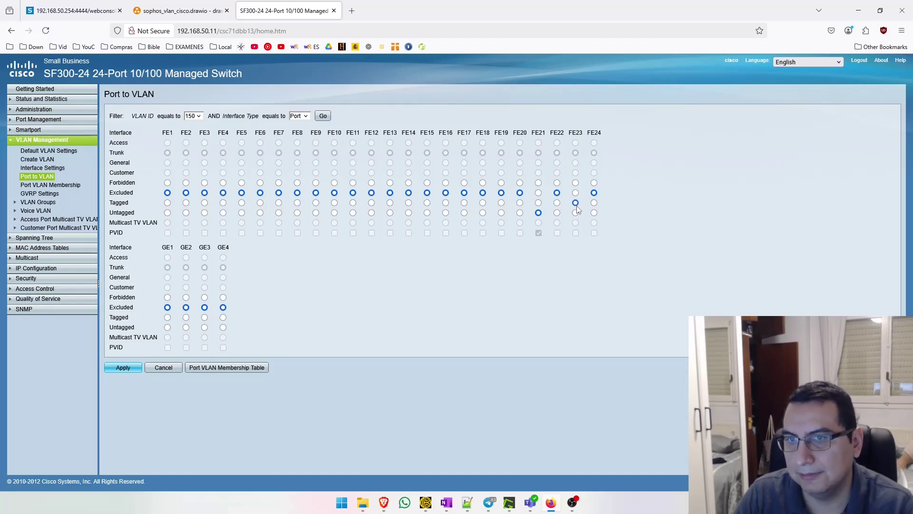
{"action": "key", "text": "alt+Tab"}
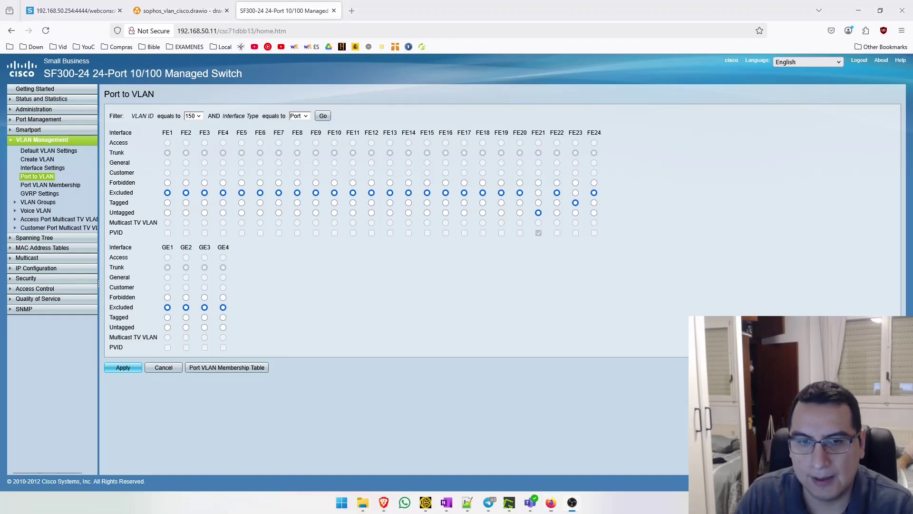
{"action": "left_click", "coordinate": [122, 366]}
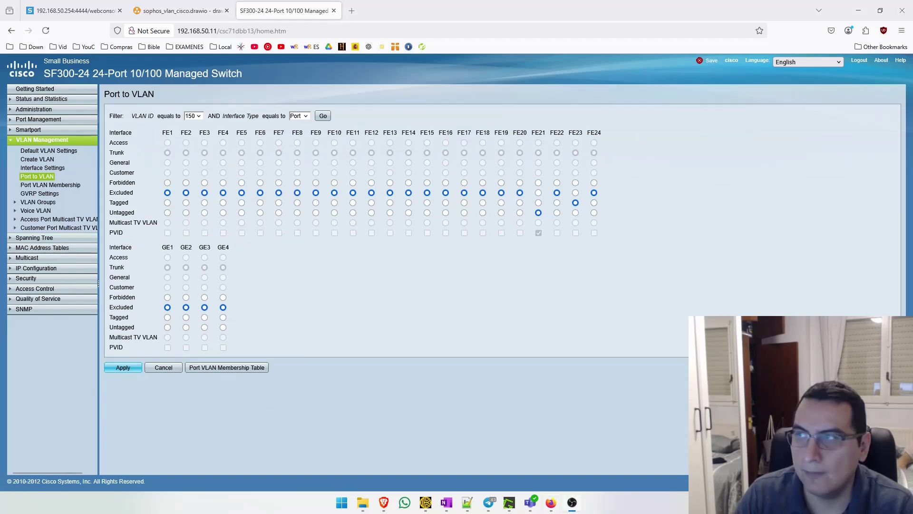
{"action": "left_click", "coordinate": [709, 63]}
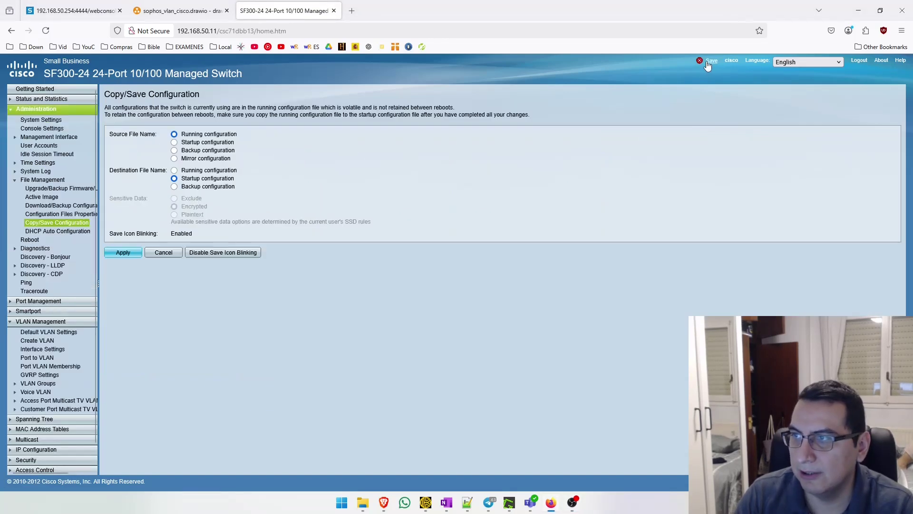
Step: Copy the running configuration to the startup configuration and confirm the copy
{"action": "left_click", "coordinate": [123, 253]}
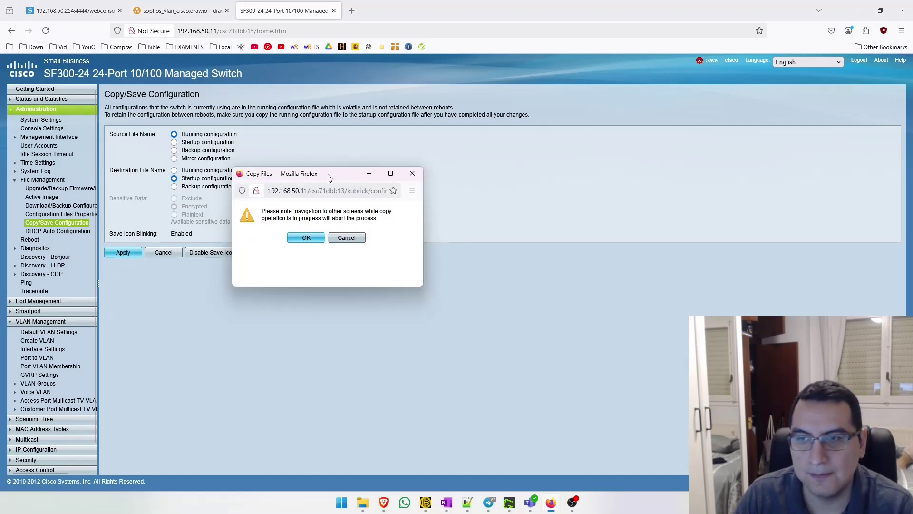
{"action": "left_click", "coordinate": [306, 238]}
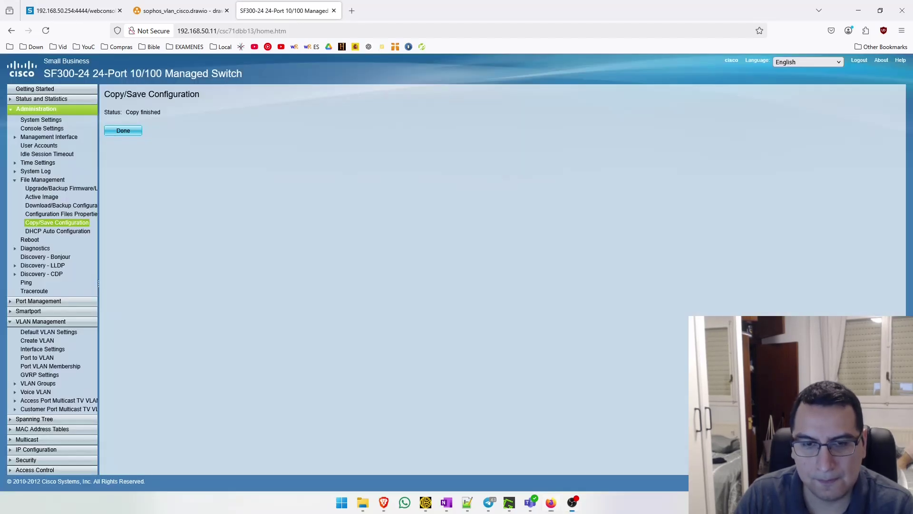
{"action": "key", "text": "ctrl+shift+Tab"}
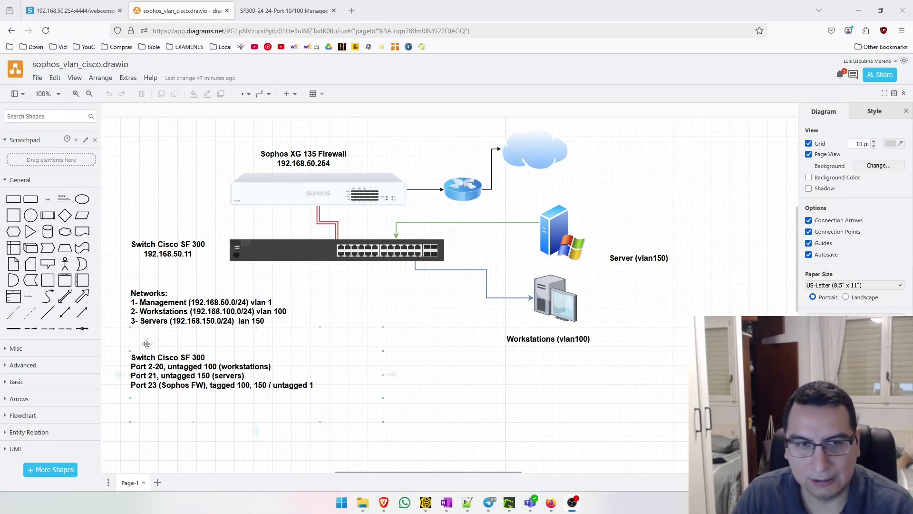
Step: Close the SF300 switch's browser tab and open a Command Prompt over the diagram
{"action": "key", "text": "ctrl+Tab"}
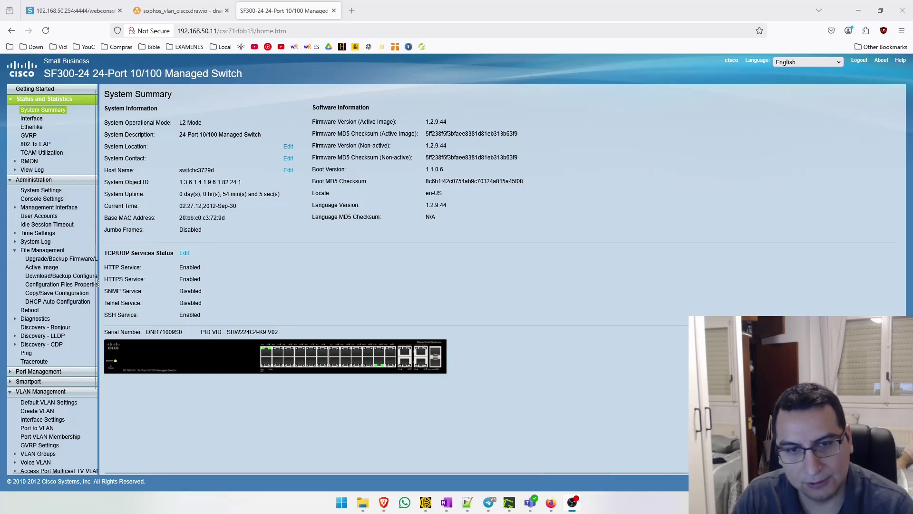
{"action": "key", "text": "ctrl+w"}
{"action": "left_click", "coordinate": [380, 412]}
{"action": "left_click", "coordinate": [380, 412]}
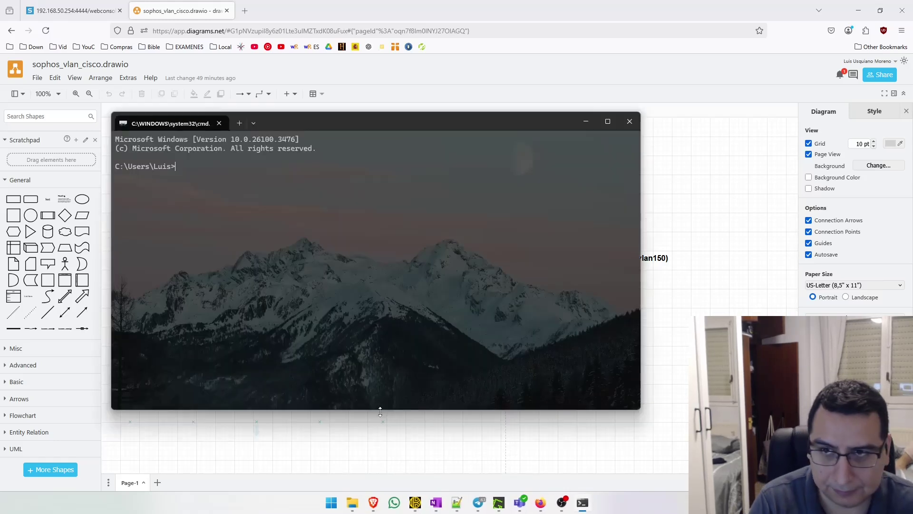
Step: Run ipconfig to confirm the ABAJO adapter has 192.168.100.50, gateway 192.168.100.254
{"action": "type", "text": "config"}
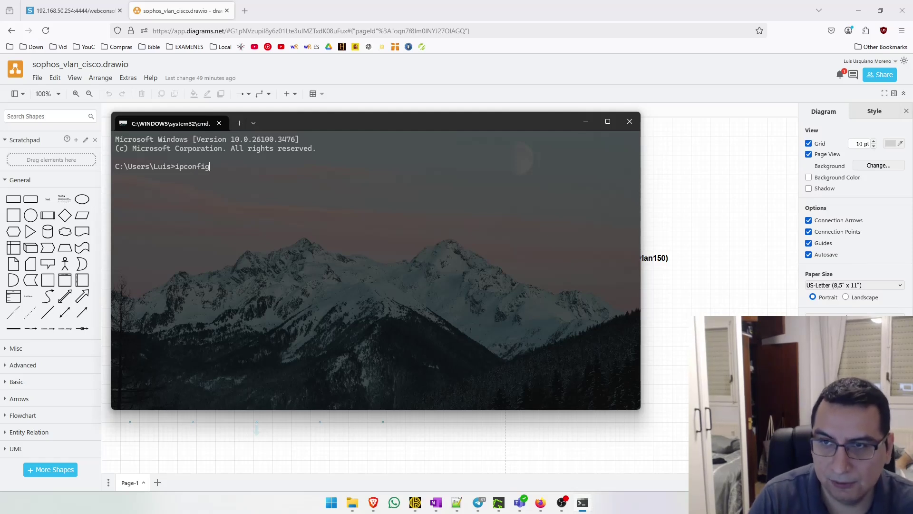
{"action": "key", "text": "Return"}
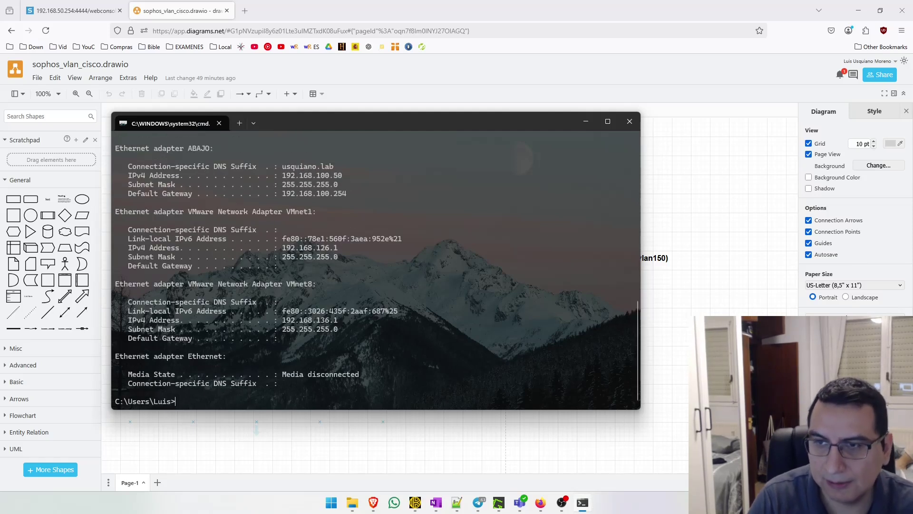
{"action": "scroll", "coordinate": [350, 355], "scroll_direction": "up", "scroll_amount": 2}
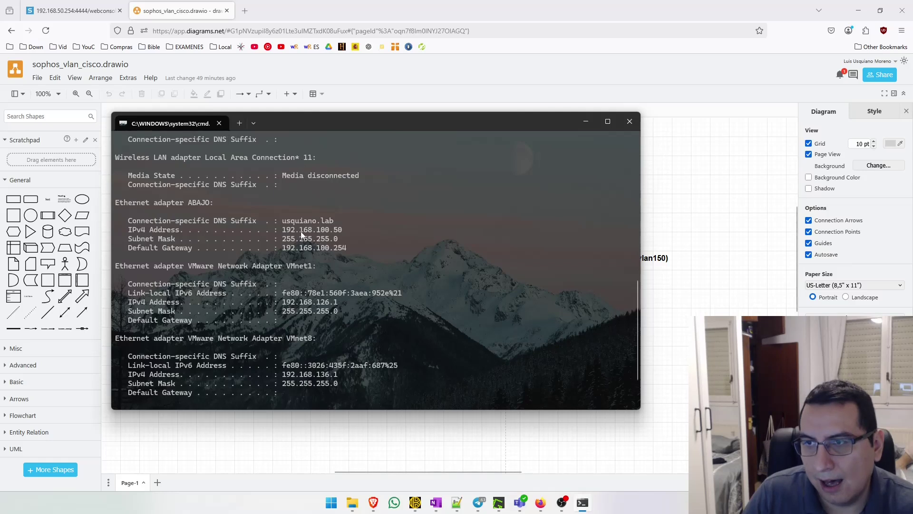
{"action": "left_click_drag", "start_coordinate": [348, 120], "coordinate": [630, 144]}
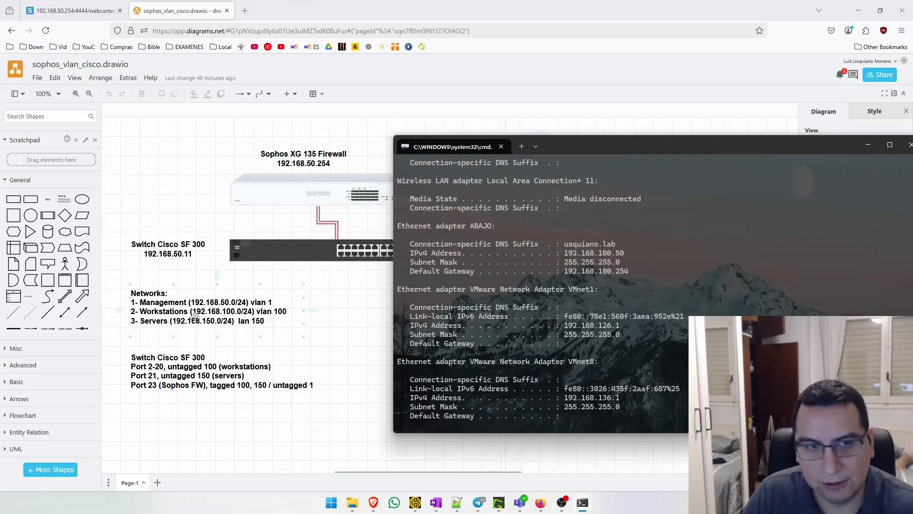
{"action": "left_click", "coordinate": [197, 345]}
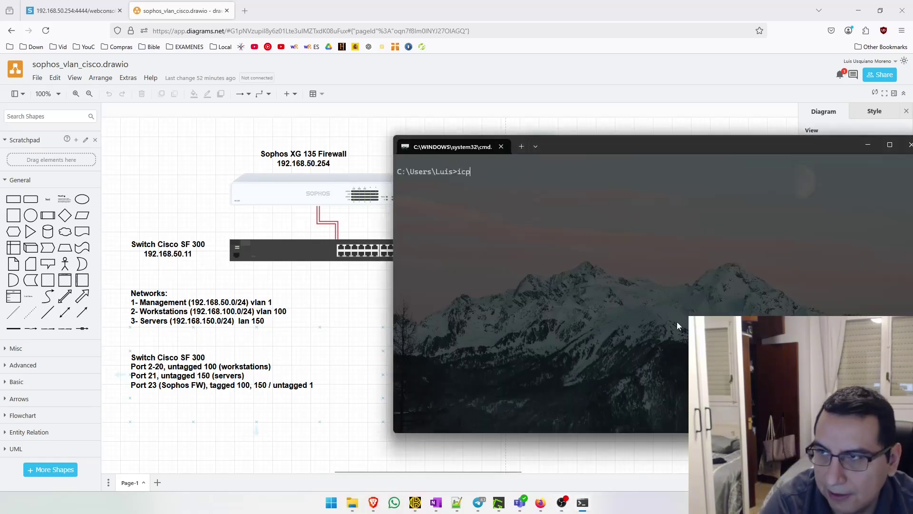
Step: Rerun ipconfig to confirm ABAJO now has 192.168.150.50 with gateway 192.168.150.254
{"action": "key", "text": "BackSpace"}
{"action": "key", "text": "BackSpace"}
{"action": "key", "text": "BackSpace"}
{"action": "key", "text": "BackSpace"}
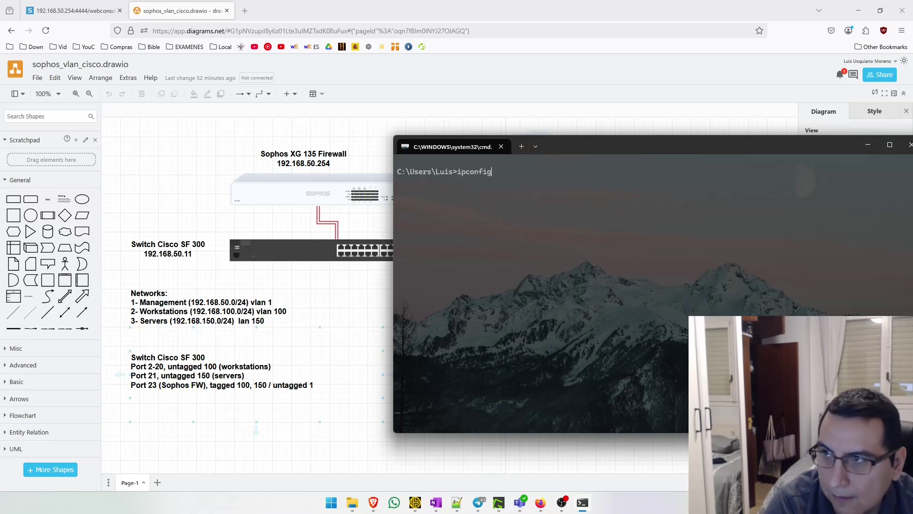
{"action": "key", "text": "Return"}
{"action": "scroll", "coordinate": [651, 260], "scroll_direction": "up", "scroll_amount": 1}
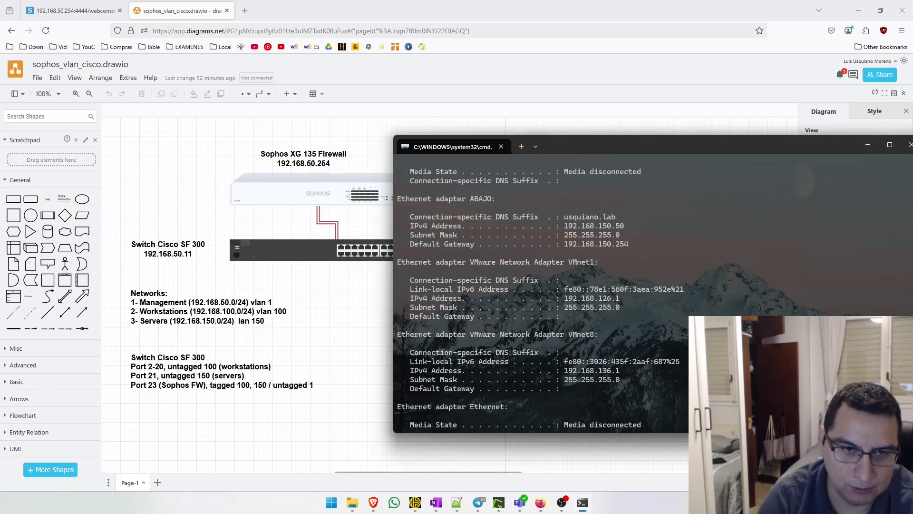
{"action": "left_click", "coordinate": [191, 370]}
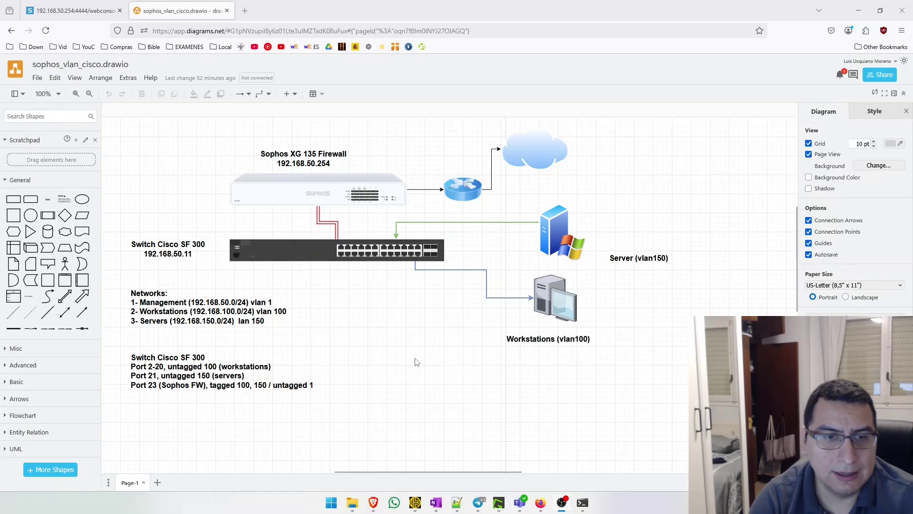